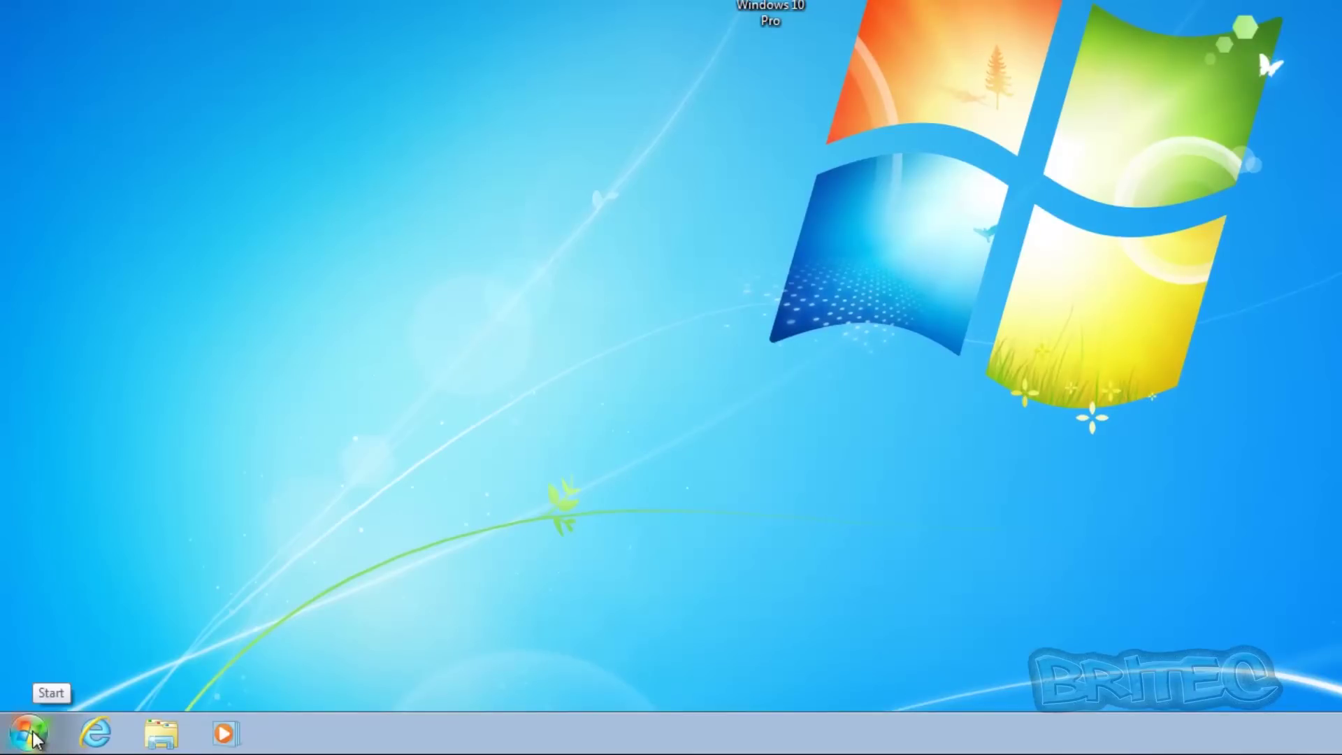
- Open the Computer window and select the C: drive to view its details
left_click(29, 734)
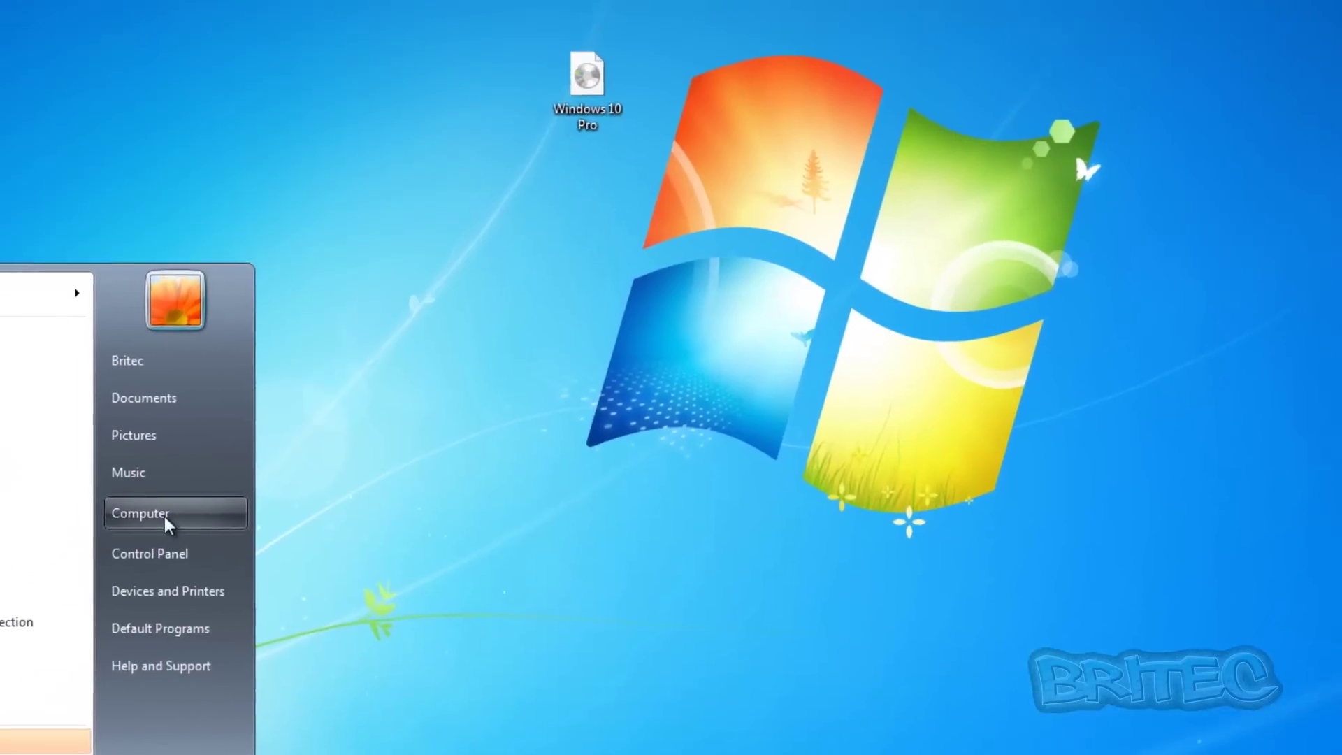
left_click(324, 408)
left_click(321, 181)
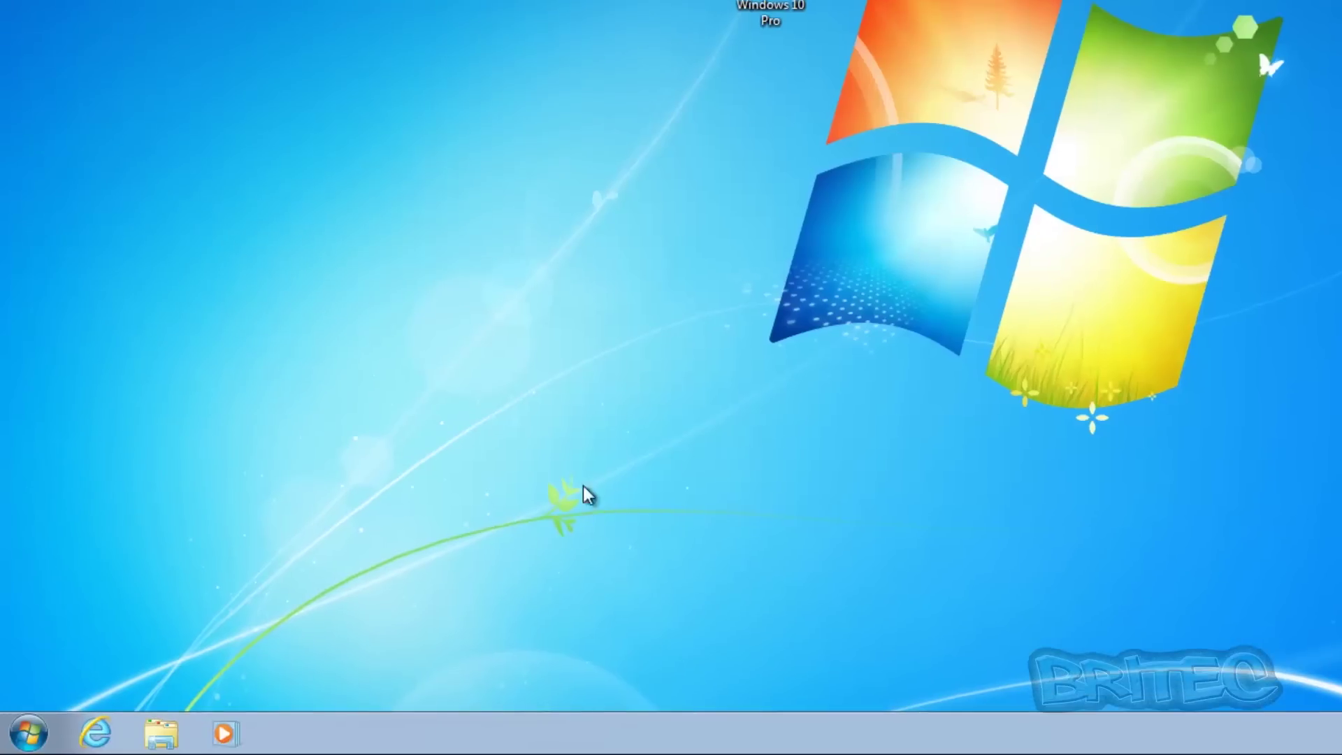
- Shrink C: by 50699 MB in Disk Management, leaving 49.51 GB unallocated
left_click(28, 738)
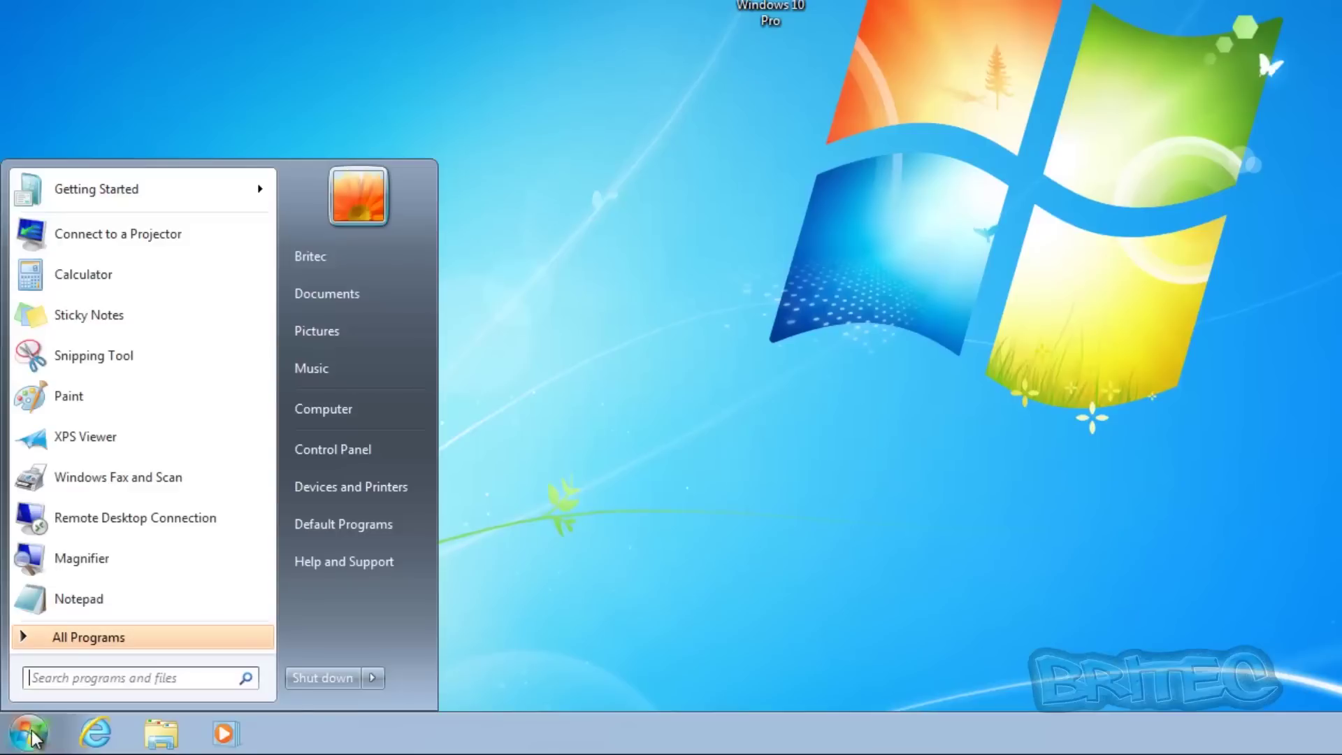
right_click(334, 413)
left_click(390, 451)
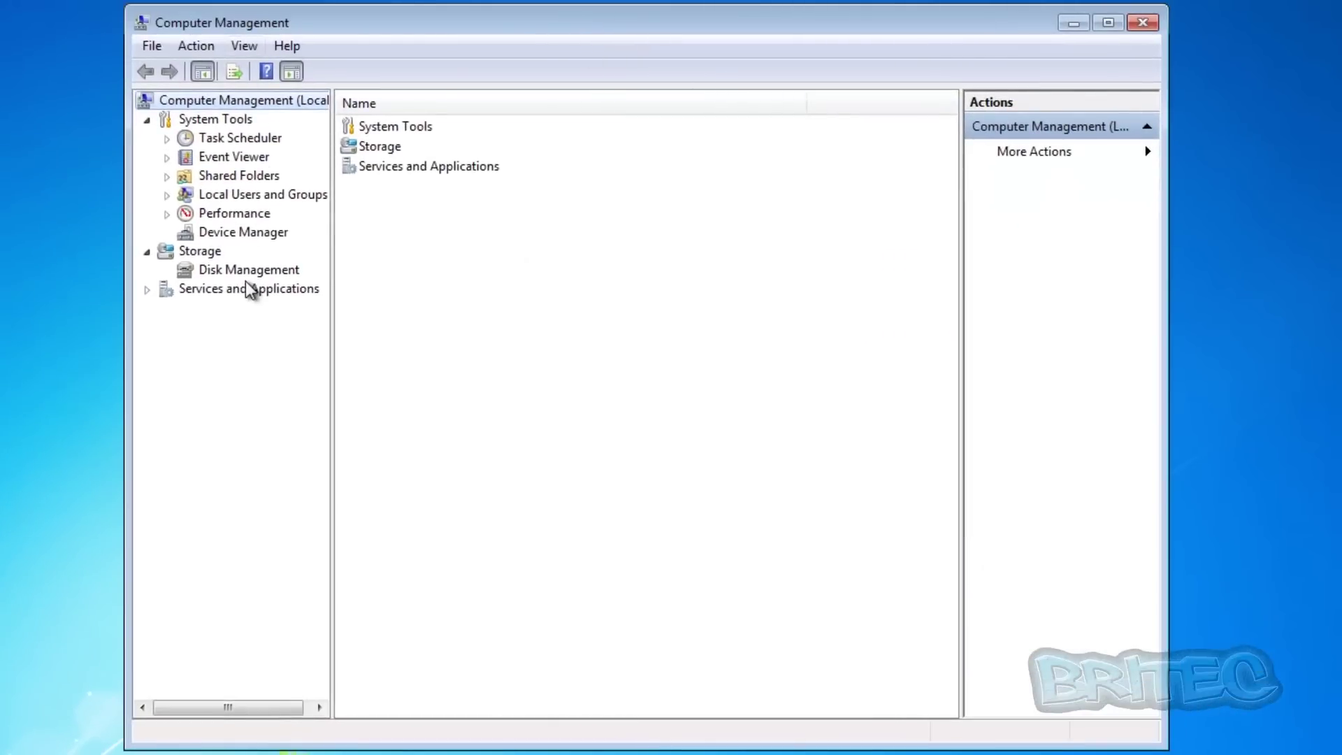
left_click(243, 269)
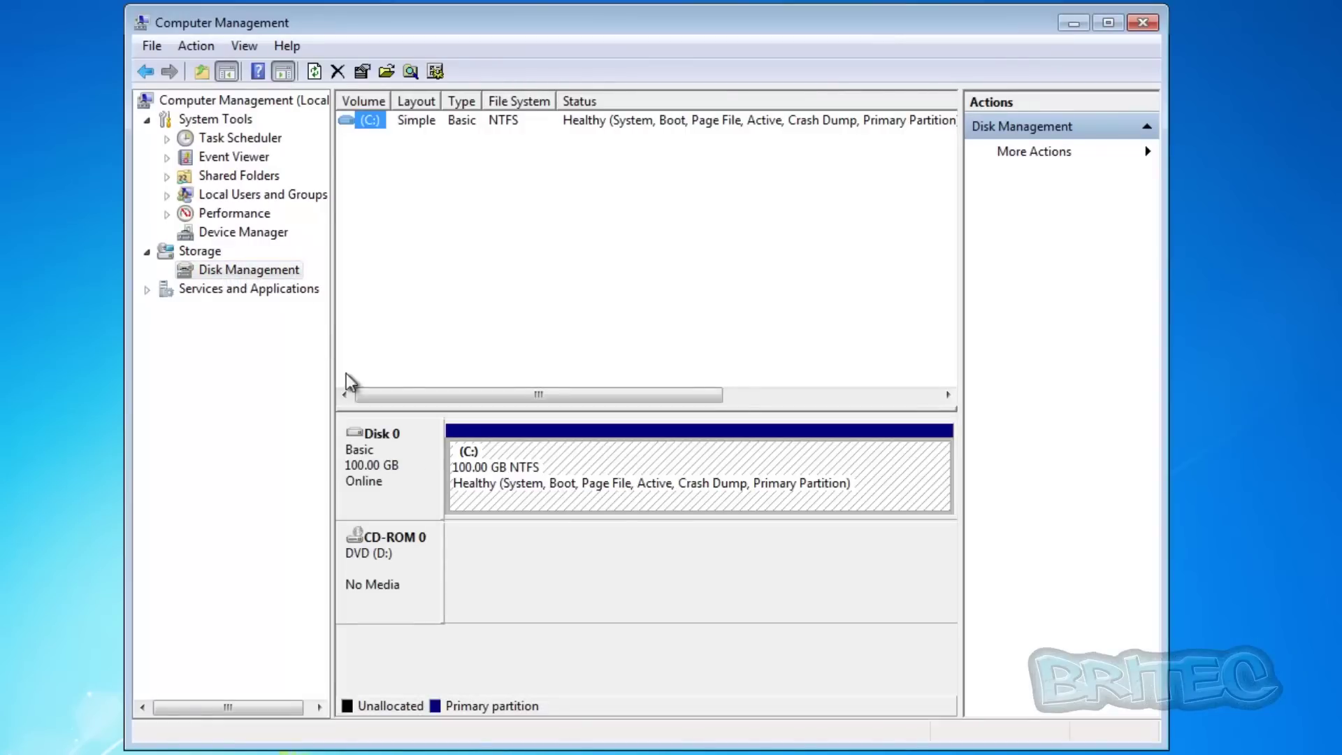
left_click(583, 489)
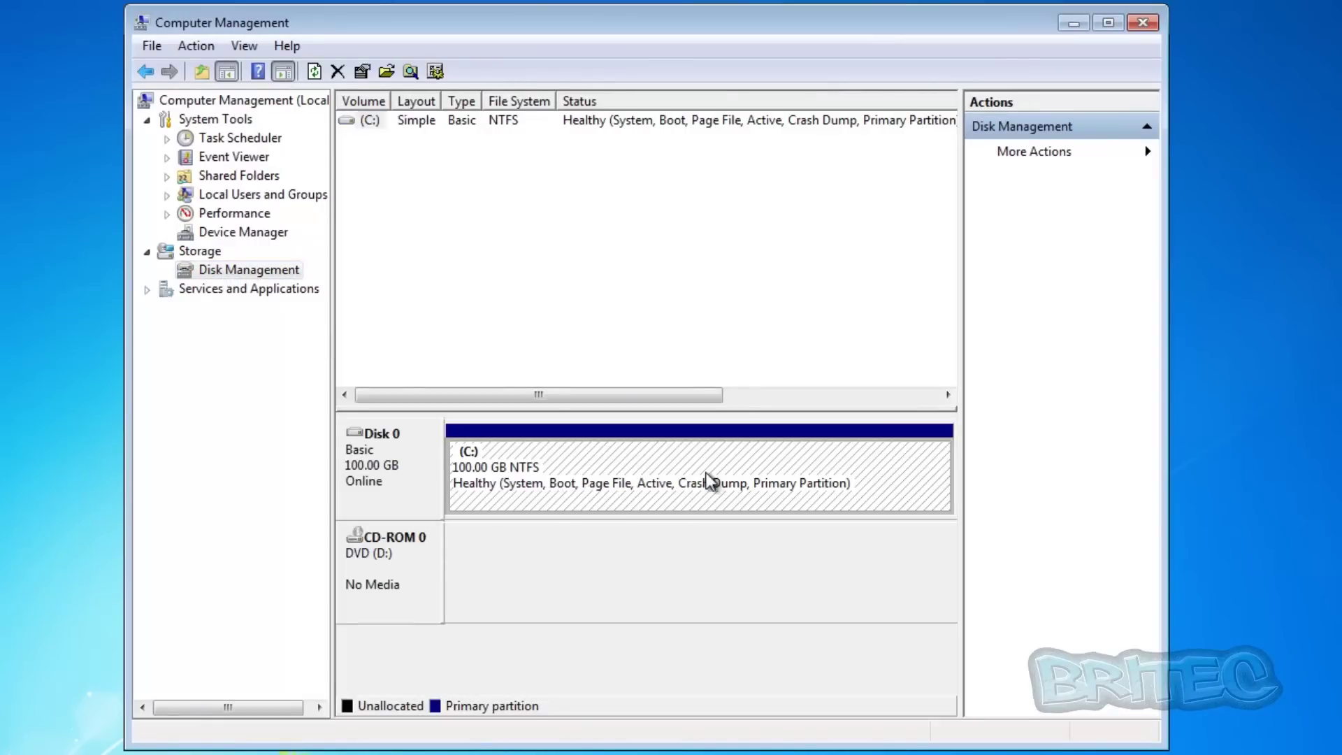
right_click(650, 471)
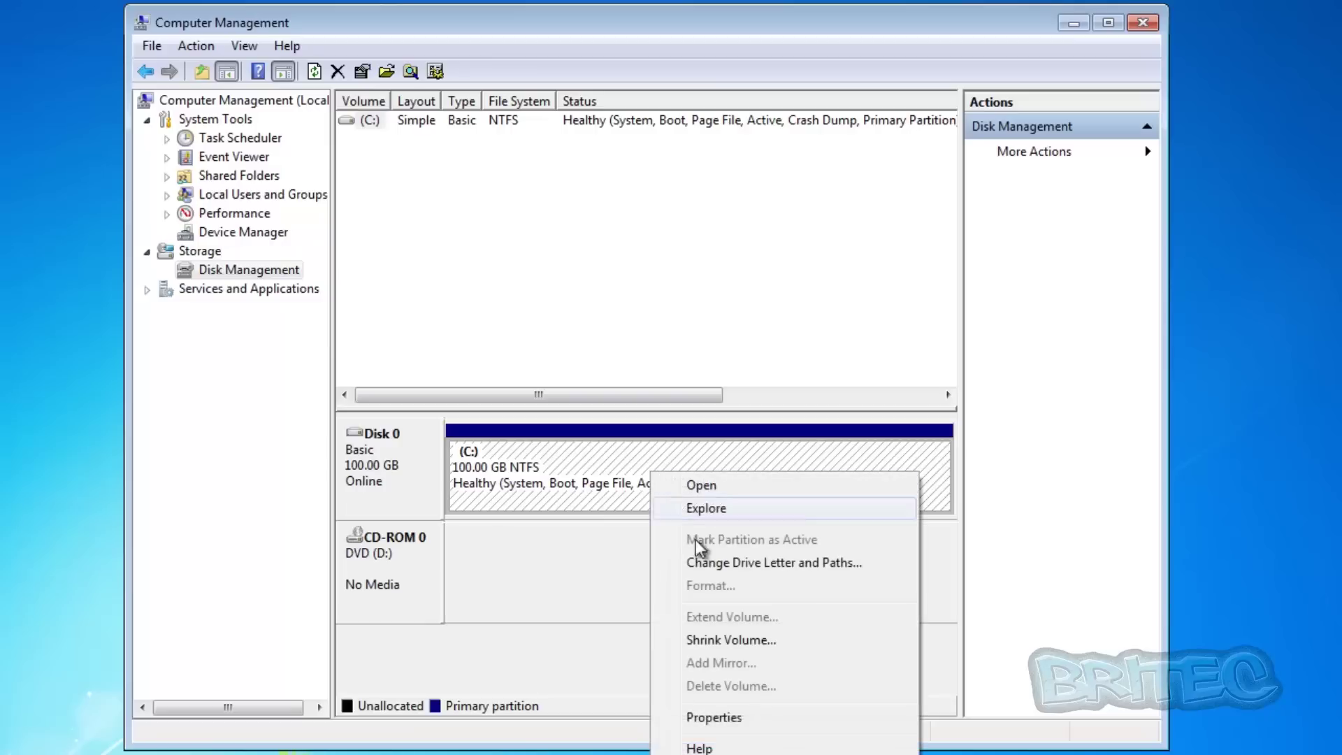
left_click(728, 640)
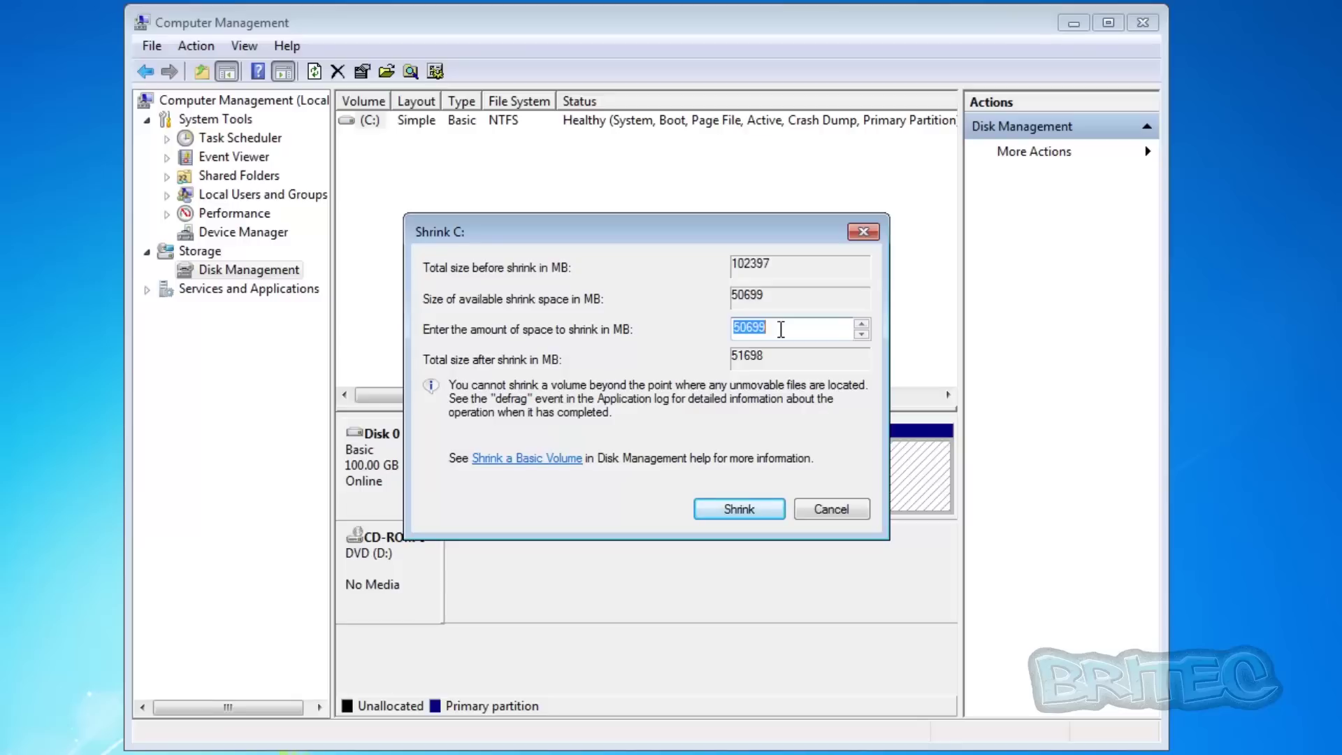
left_click(742, 511)
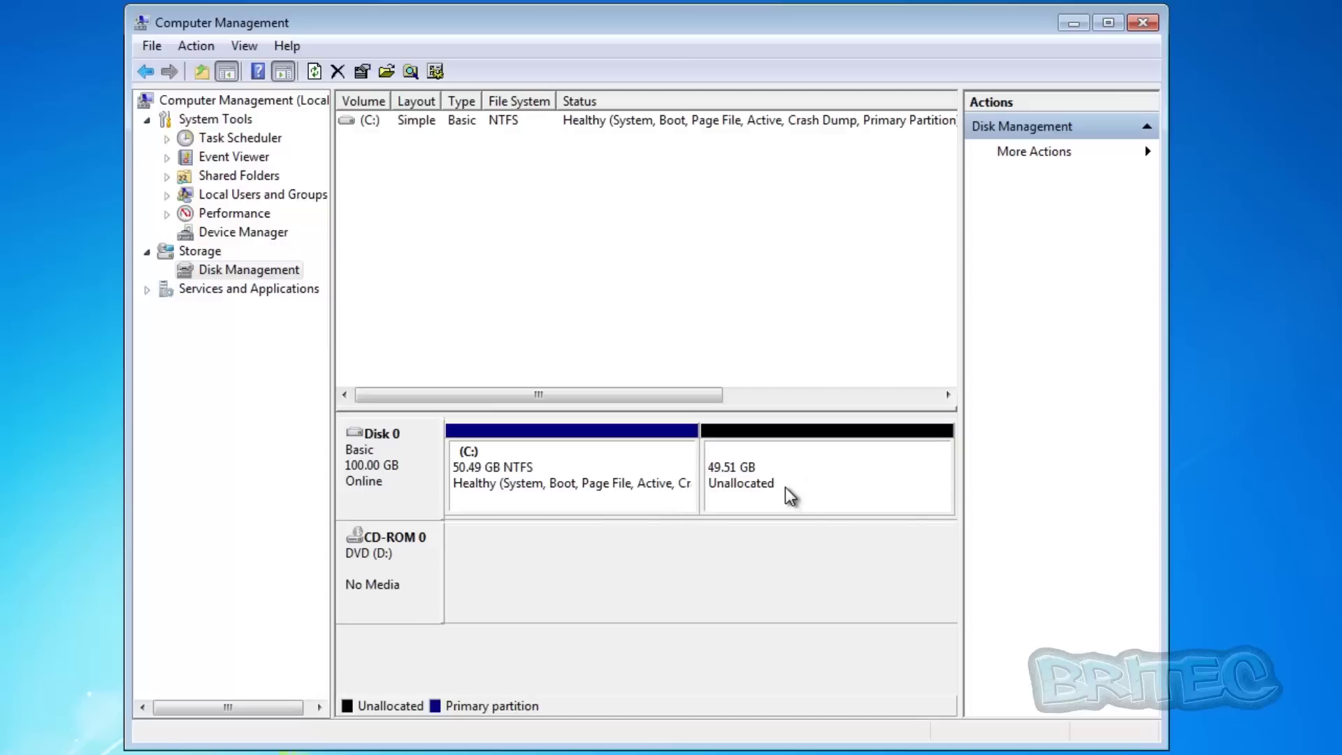
left_click(746, 488)
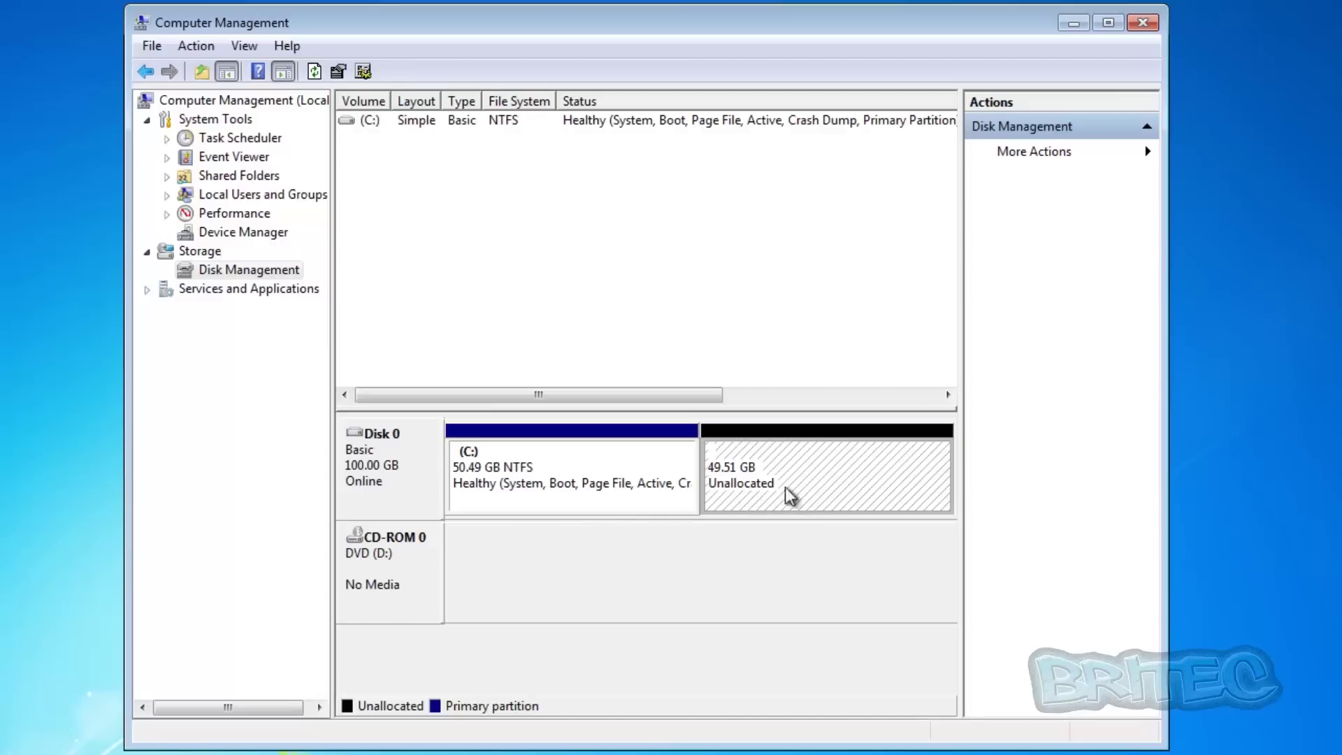
- Start a New Simple Volume in the unallocated space using the full 50699 MB and drive letter E
right_click(819, 468)
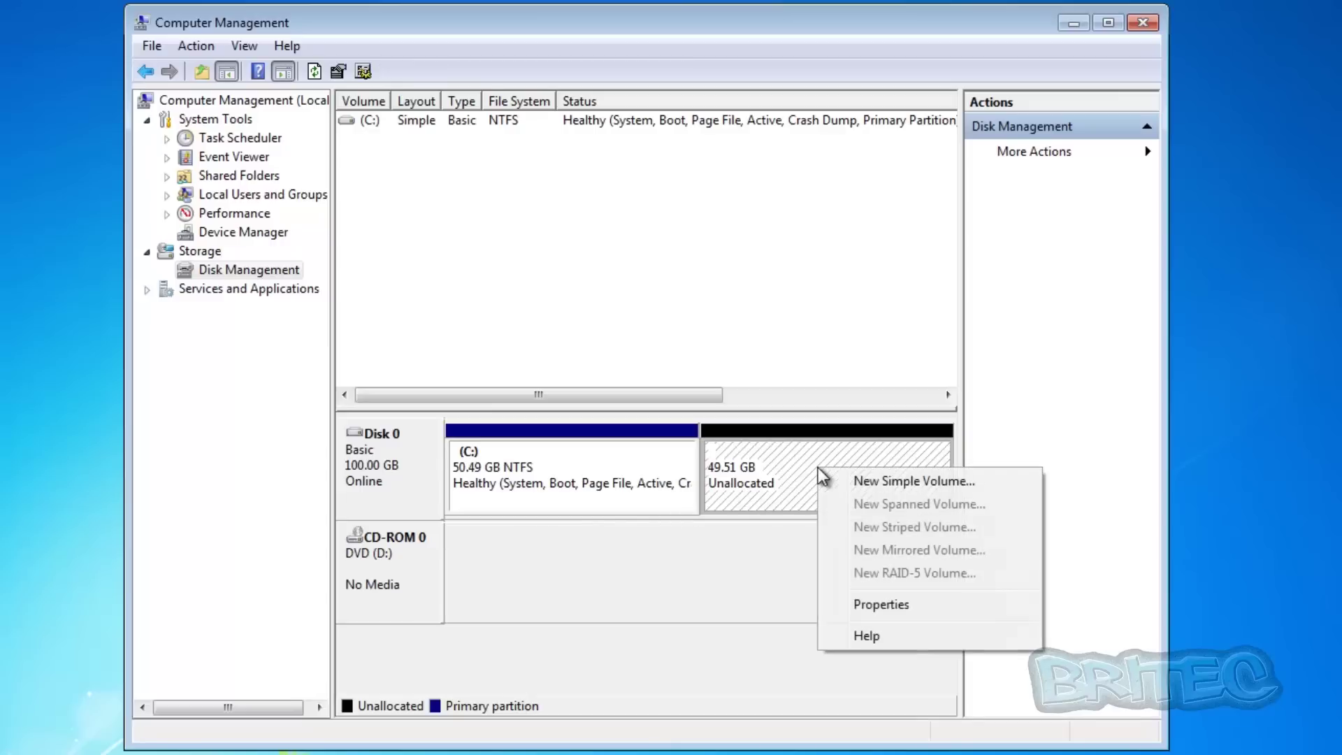
left_click(904, 481)
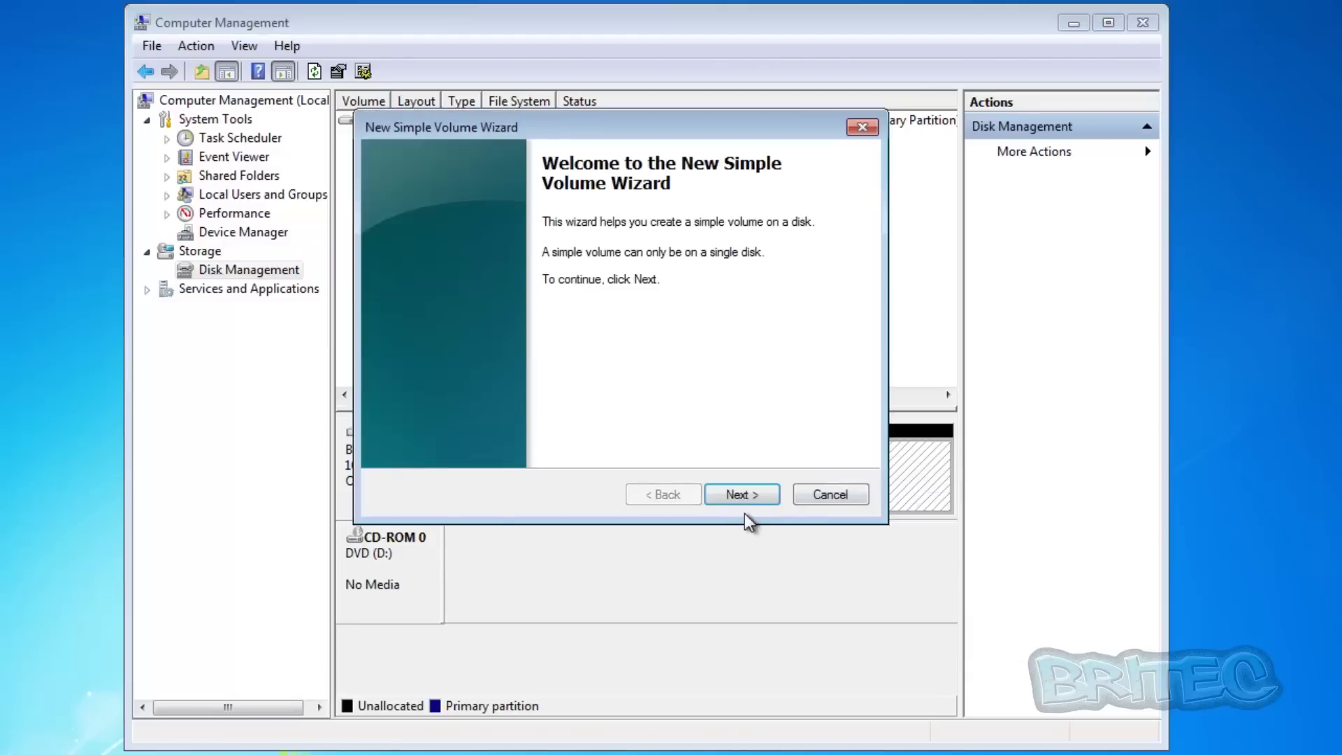
left_click(745, 495)
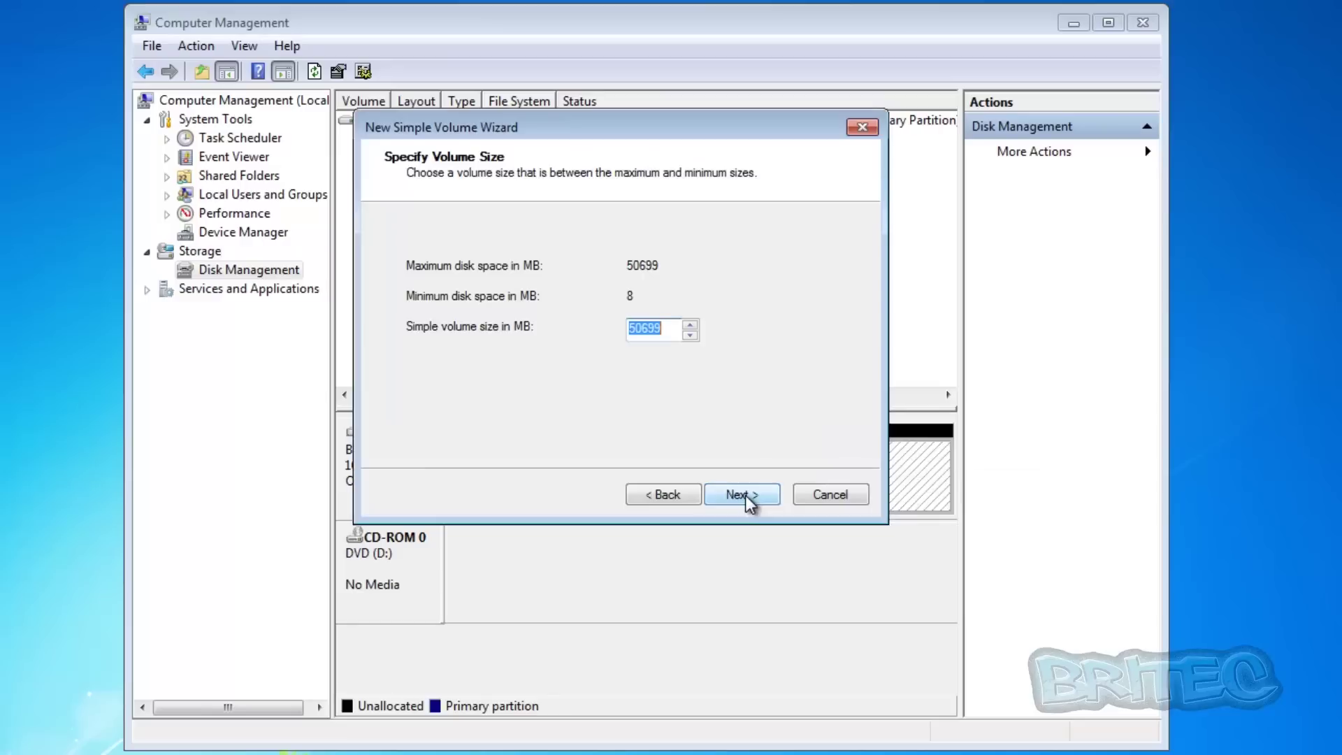
left_click(745, 495)
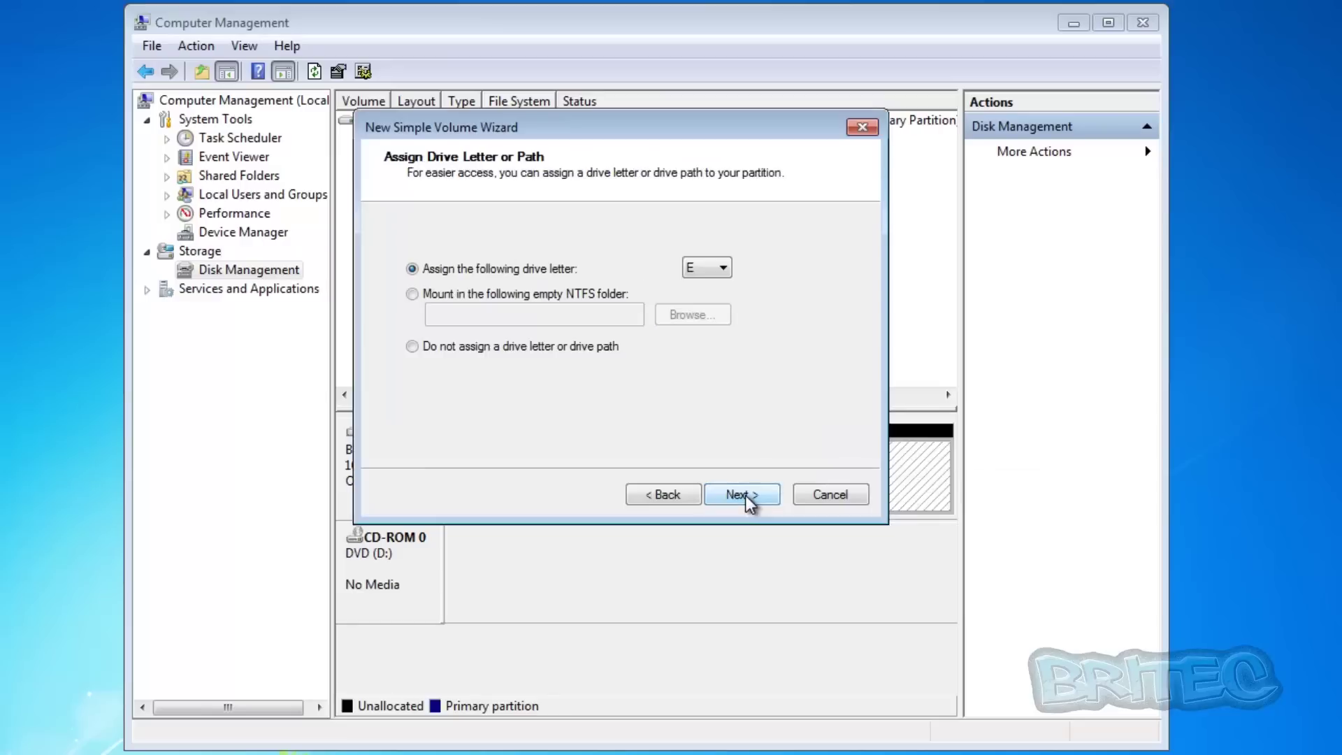
left_click(725, 270)
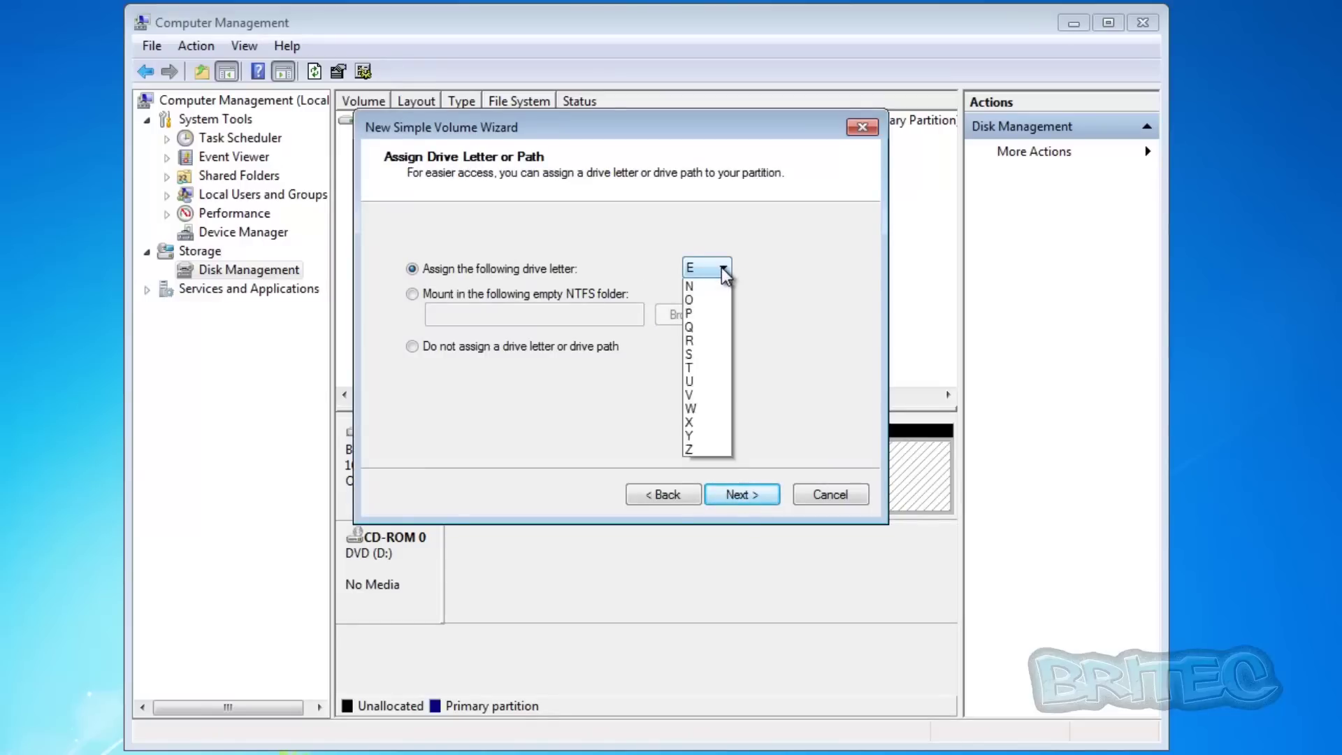
left_click(640, 347)
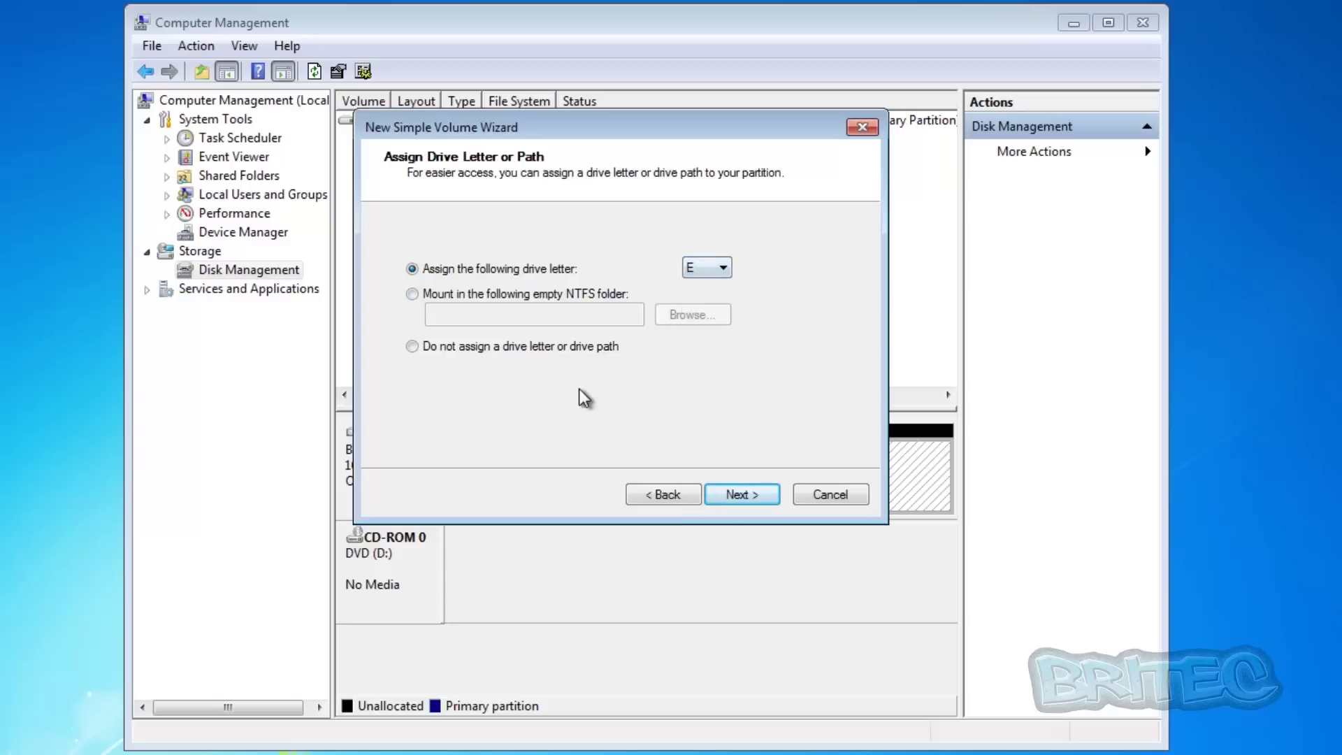
left_click(747, 498)
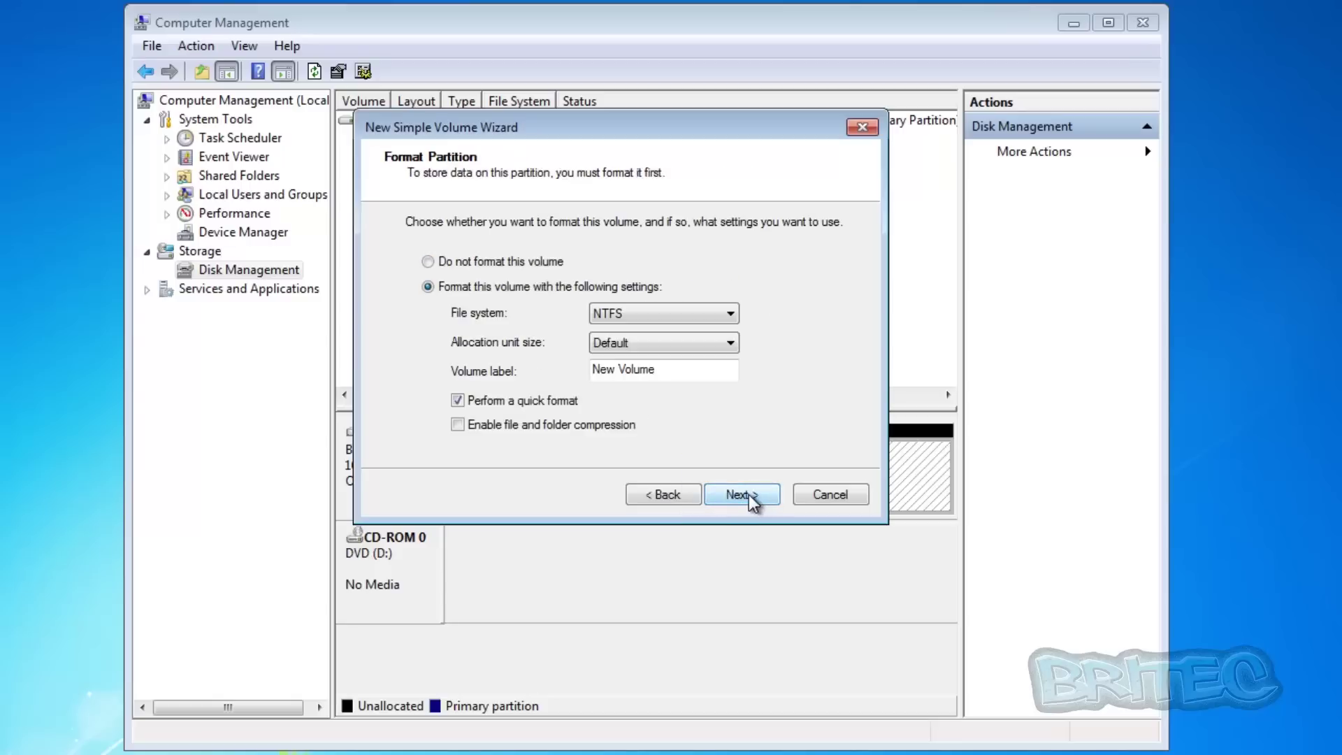
- Label the volume 'Windows 10', keep NTFS formatting, and finish the wizard
left_click_drag(683, 371, 487, 376)
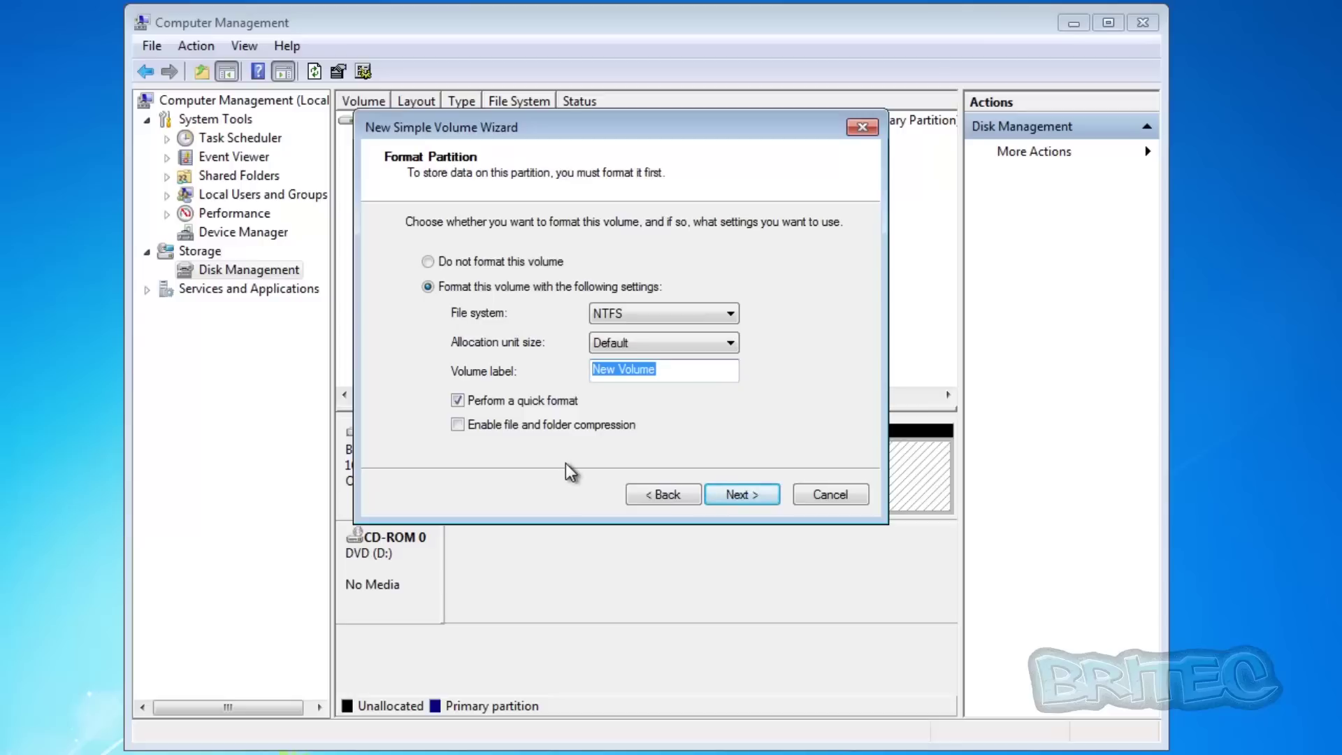
type("W")
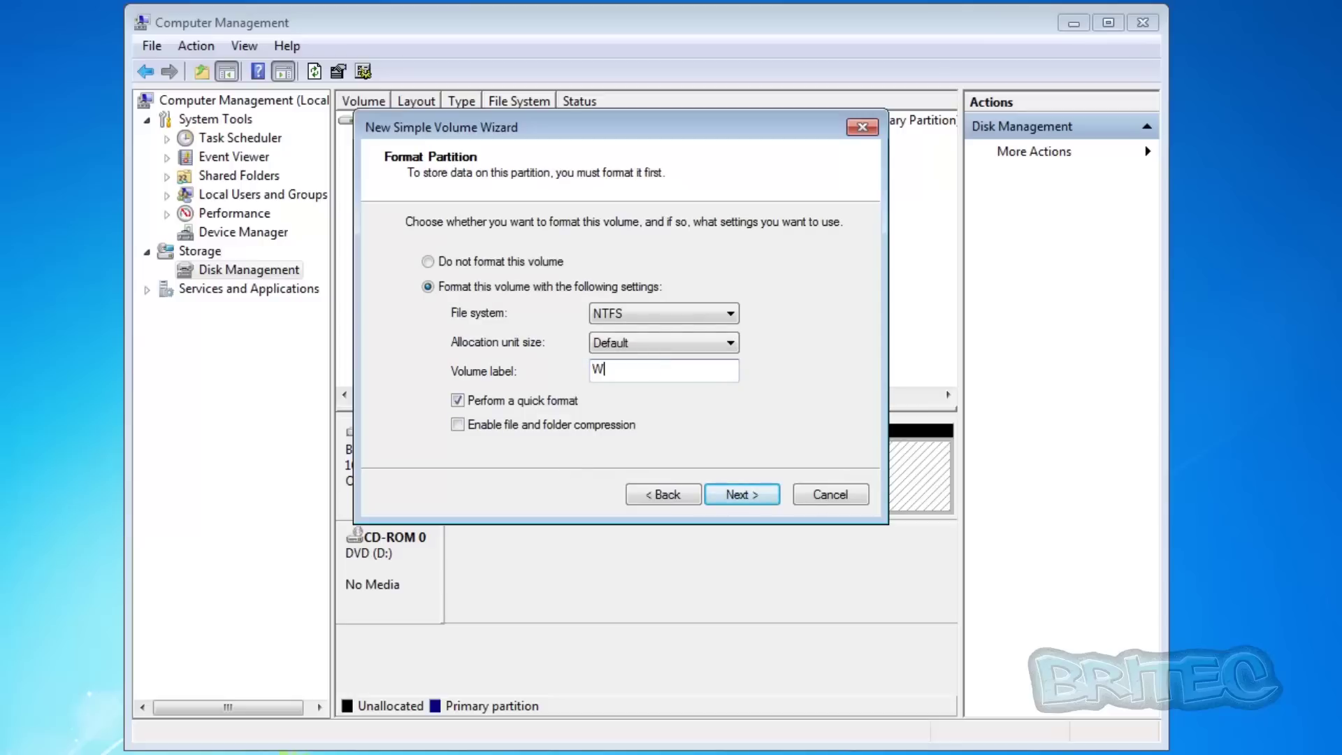
type("indows 10")
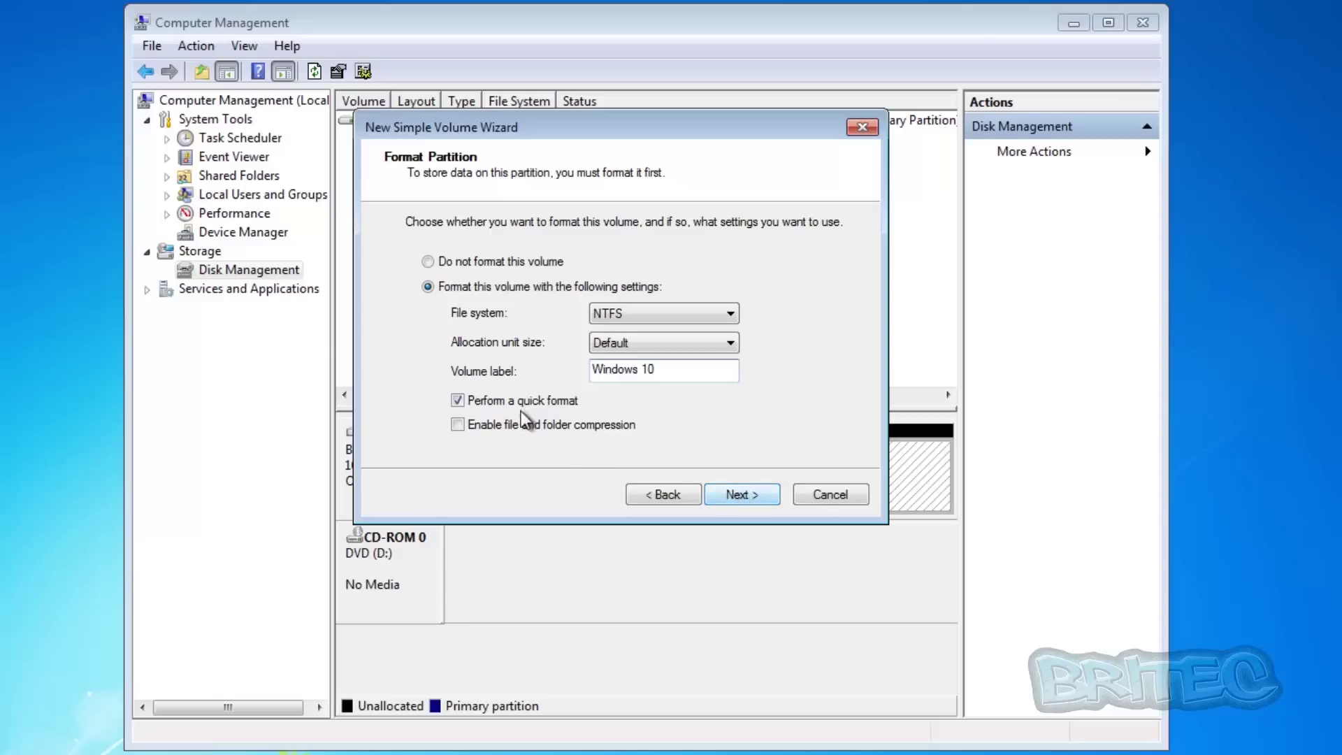
left_click(750, 495)
left_click(742, 496)
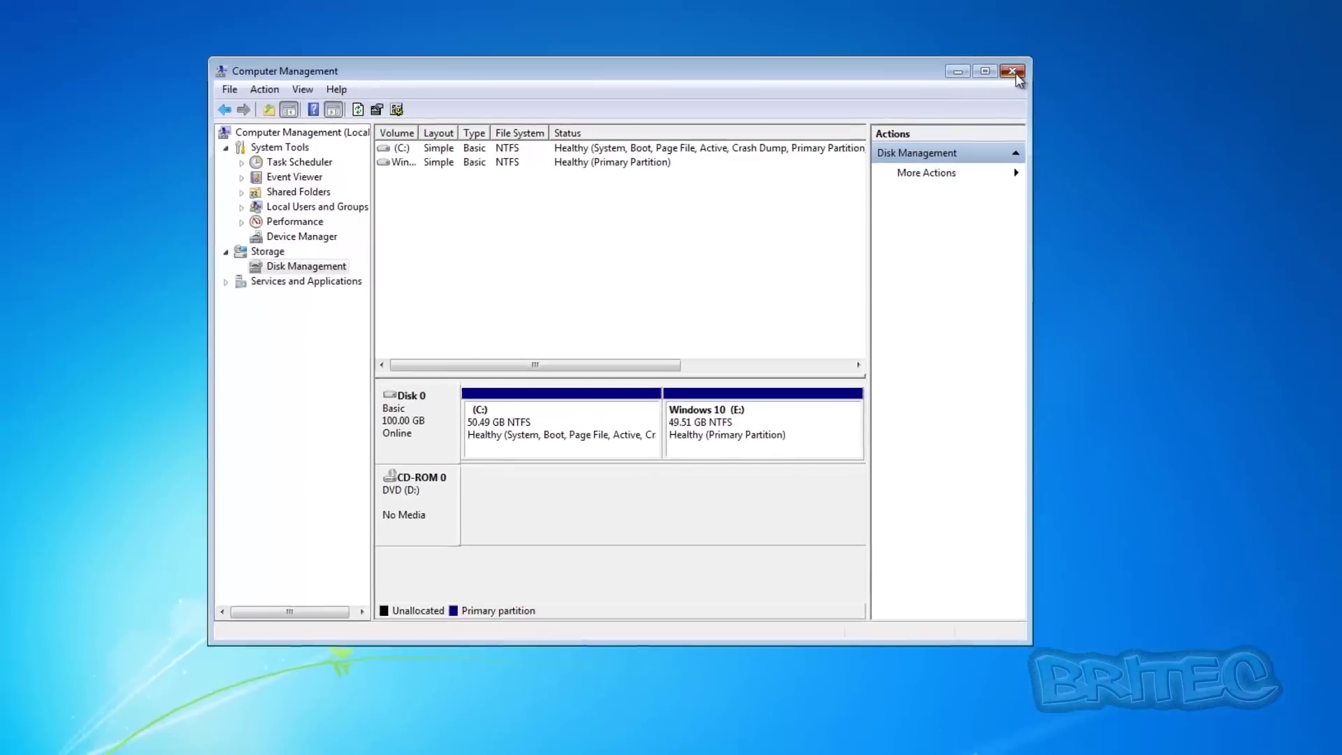
- Close Disk Management and AutoPlay, check C: and the 49.4 GB free Windows 10 (E:) drive
left_click(1147, 26)
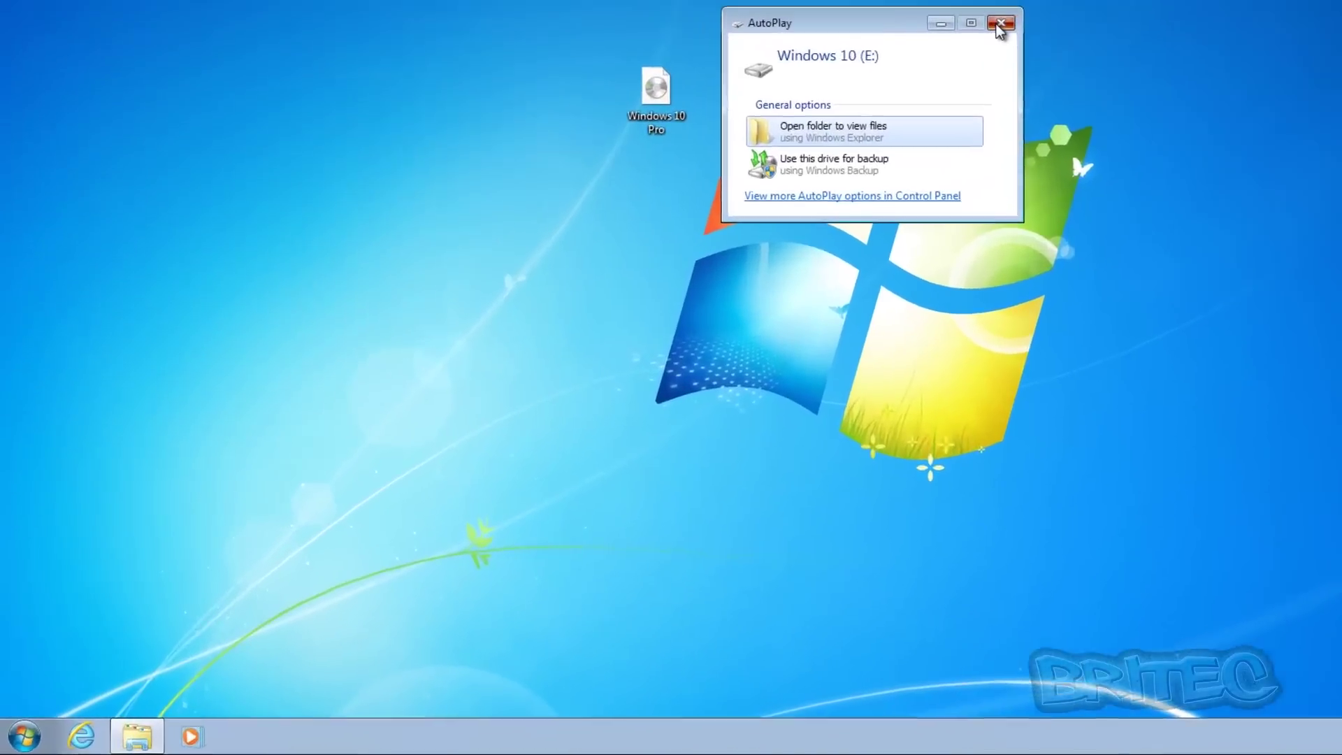
left_click(836, 143)
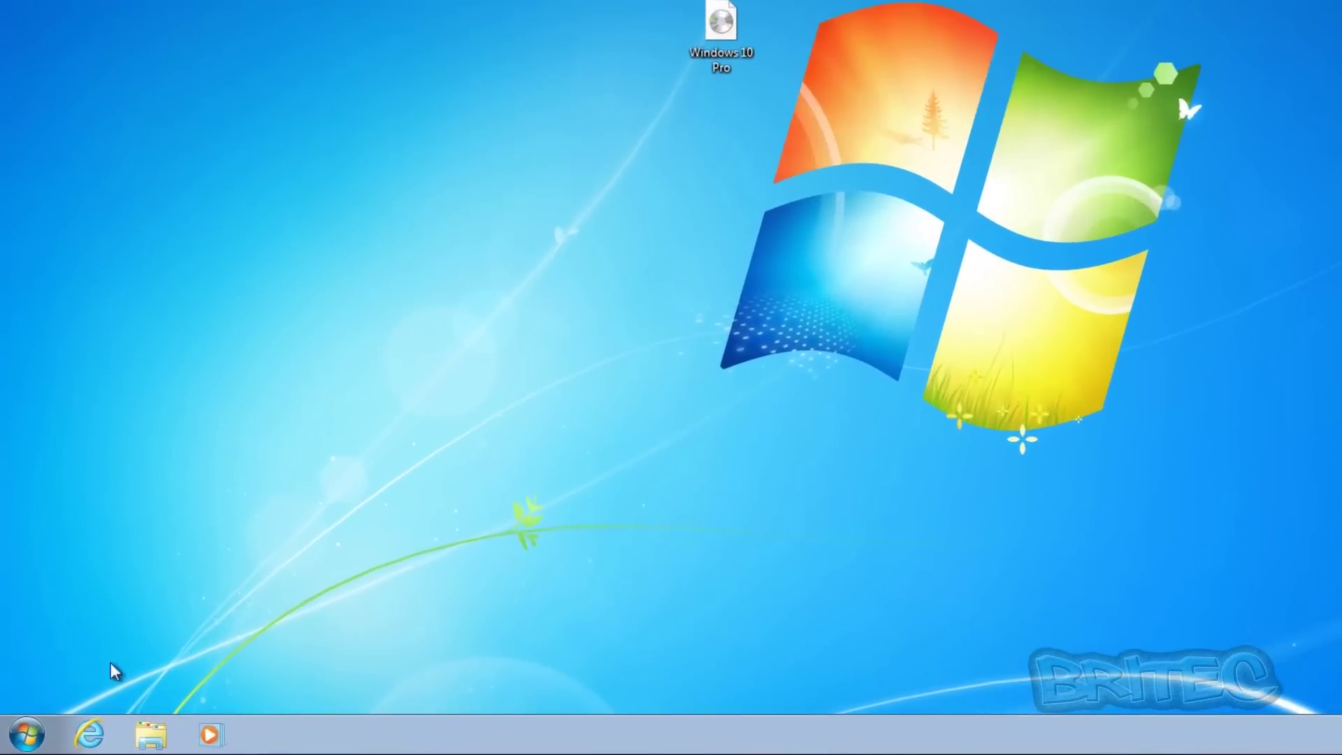
left_click(17, 743)
left_click(301, 434)
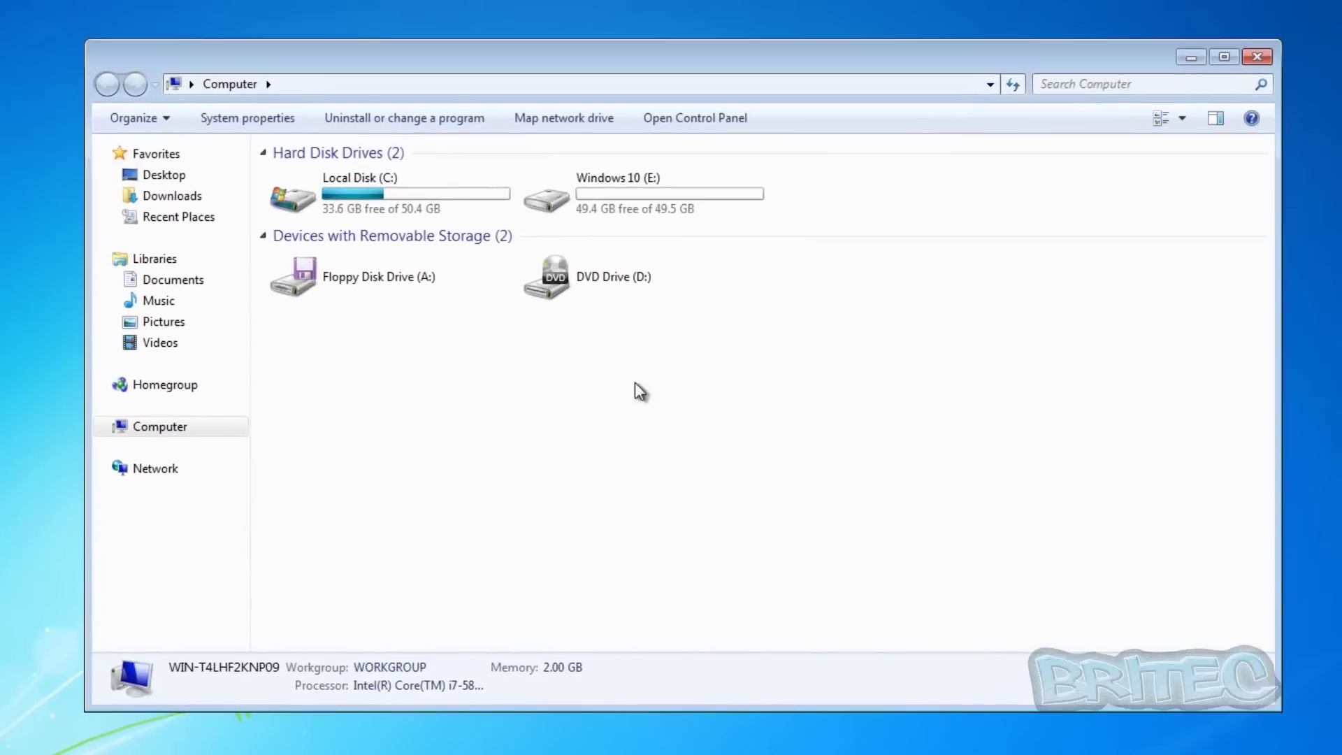
left_click(336, 212)
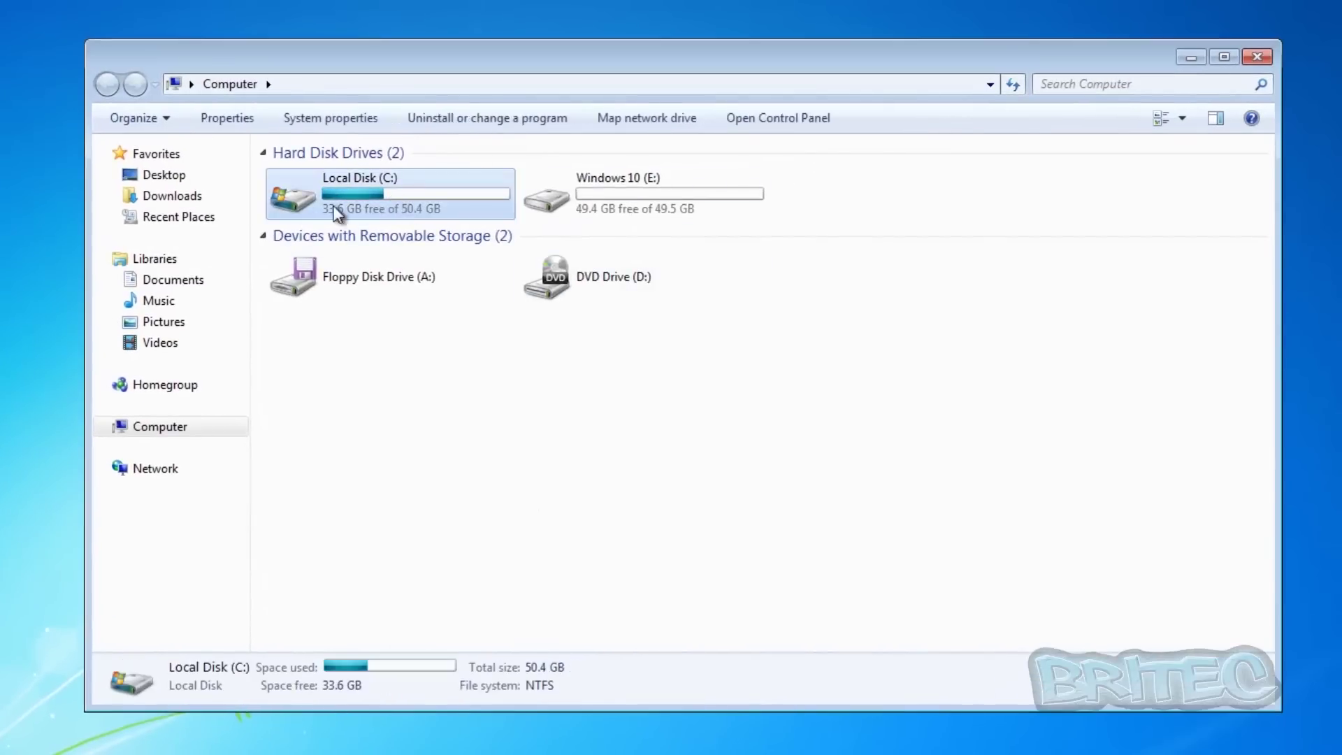
left_click(636, 203)
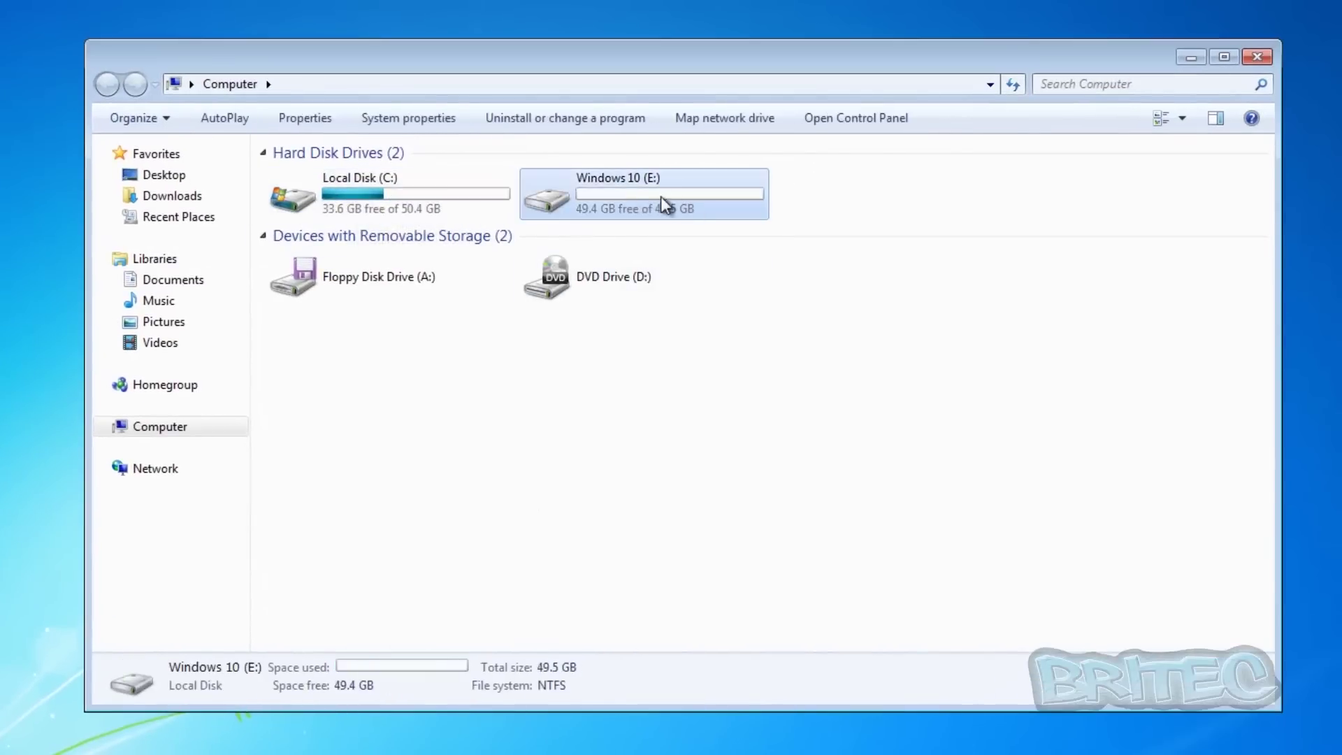
left_click(1257, 56)
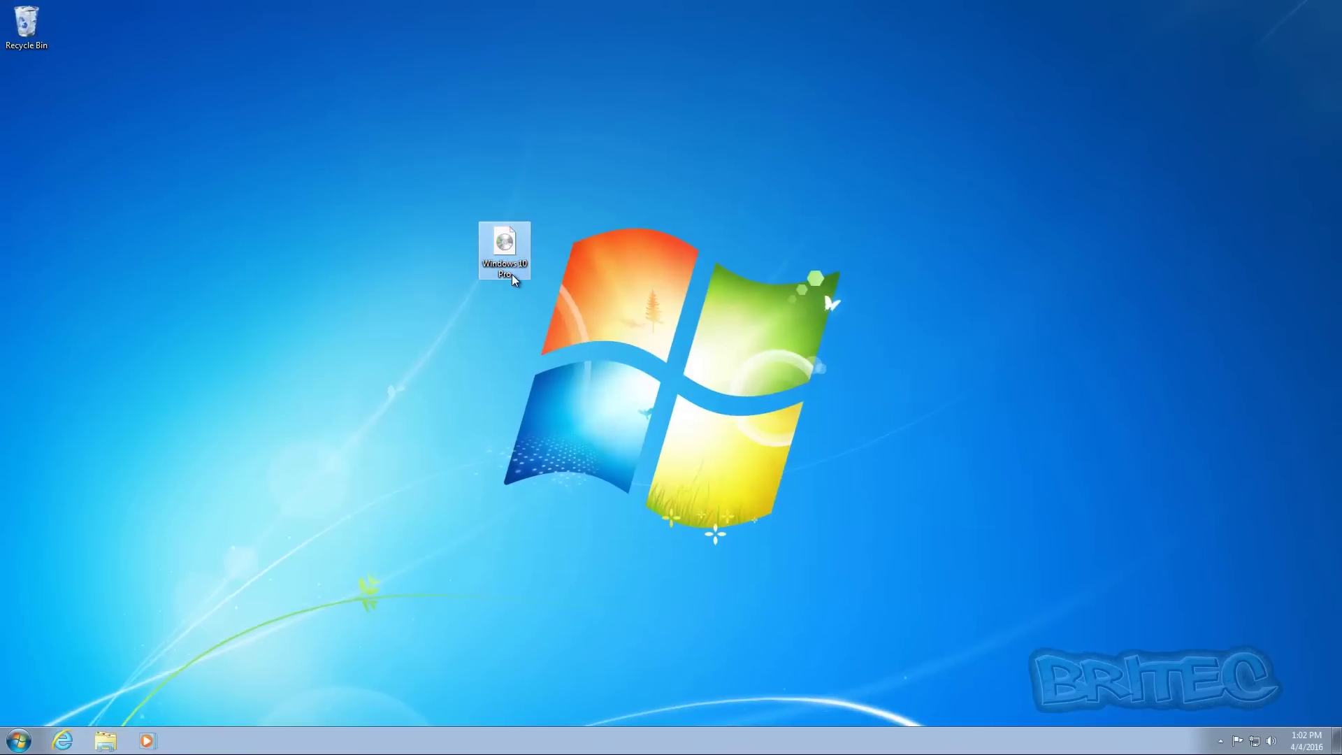
mouse_move(512, 274)
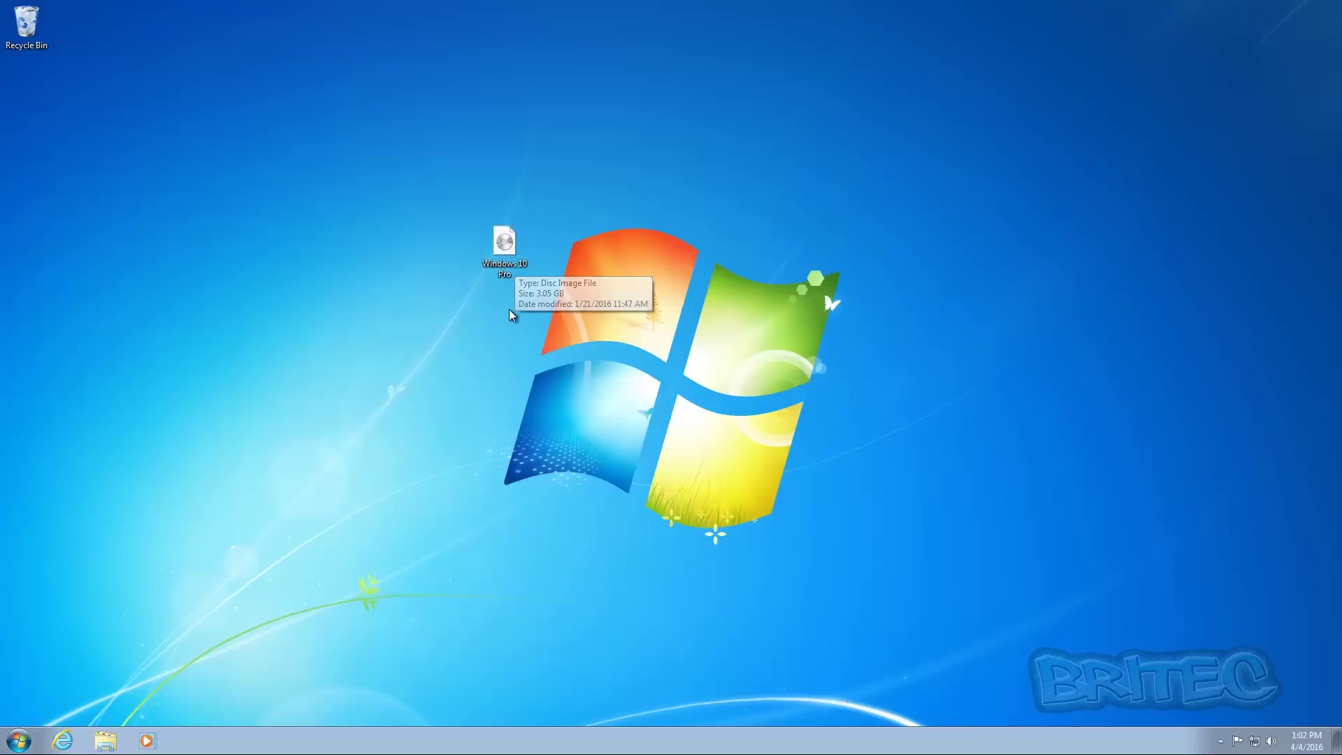
- Select the Windows 10 Pro disc image on the desktop, then restart Windows 7
left_click(513, 293)
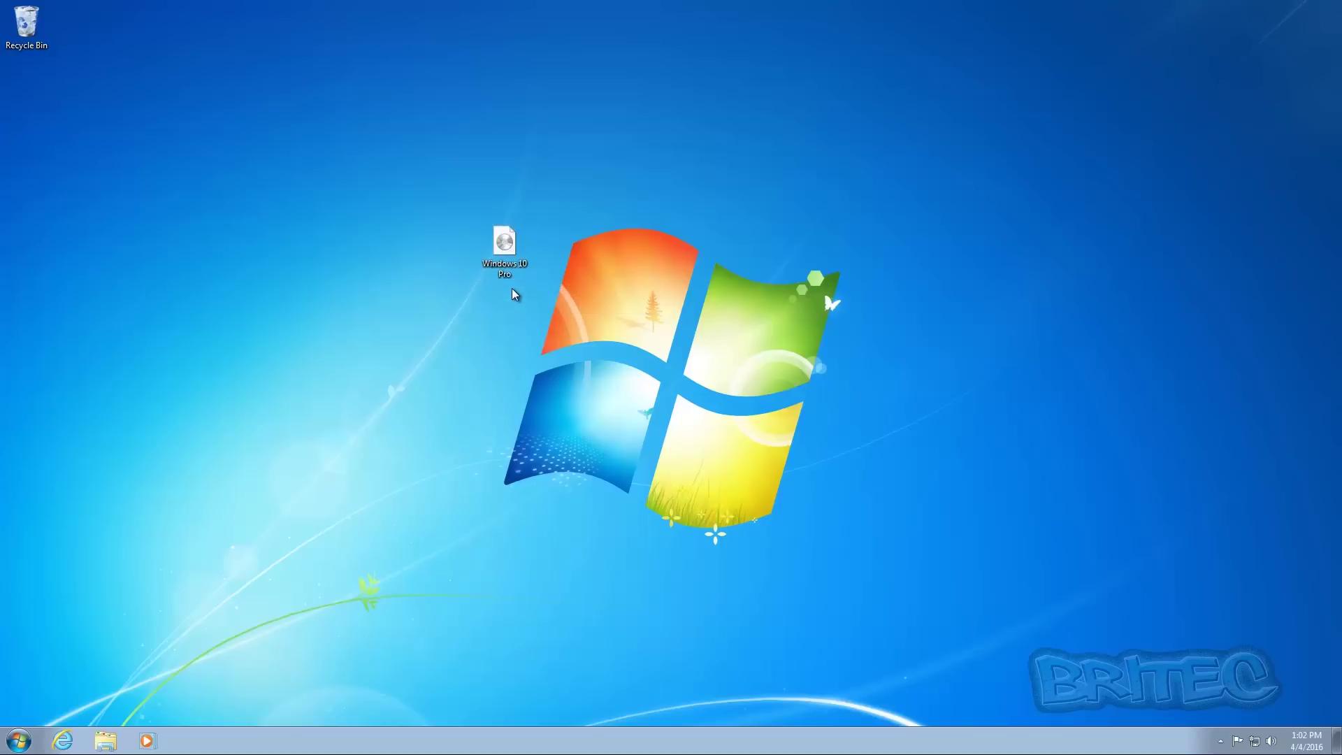
left_click(510, 252)
mouse_move(507, 252)
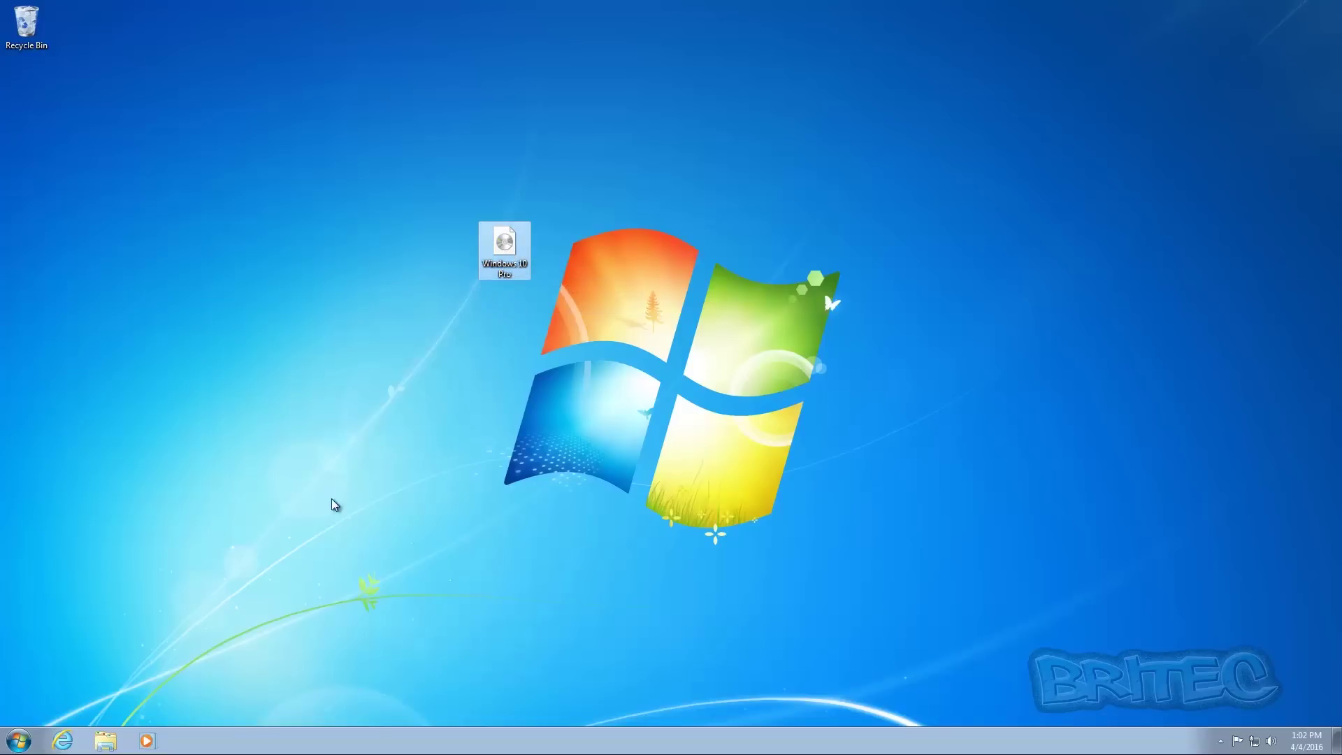
left_click(19, 742)
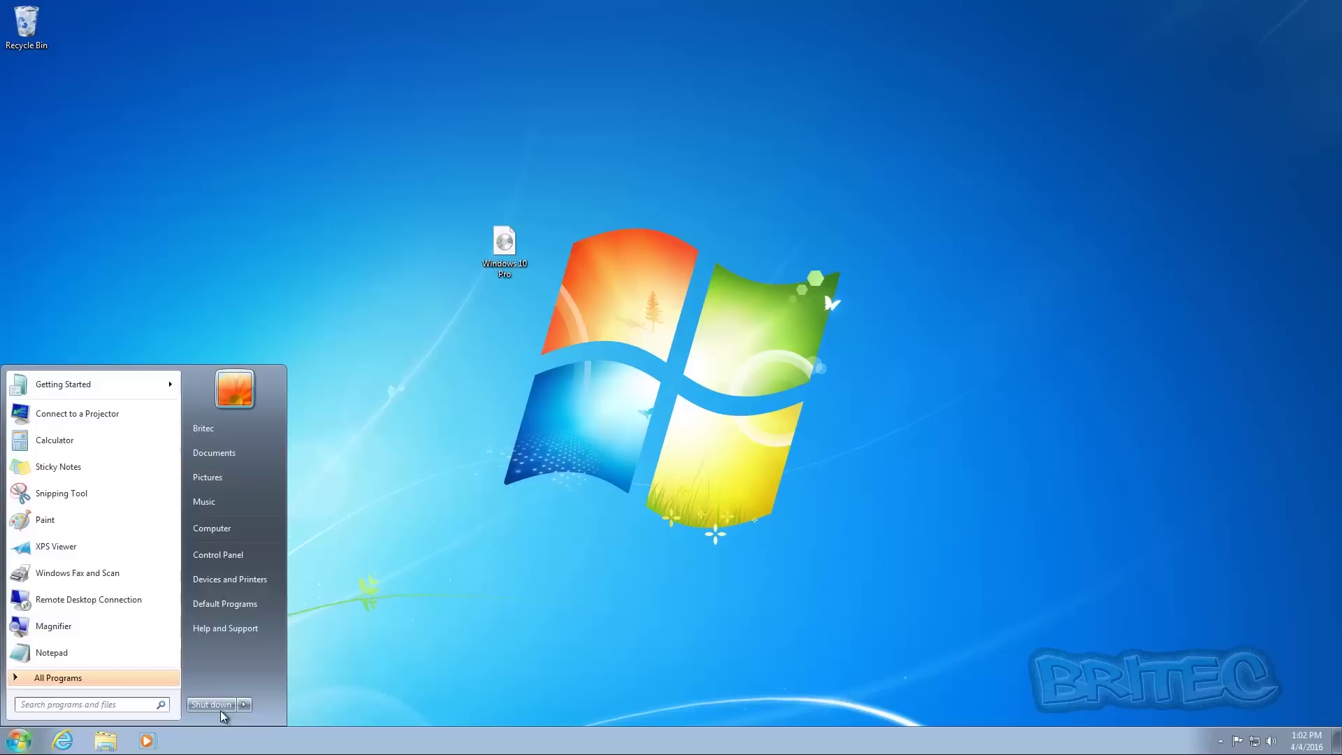
left_click(244, 705)
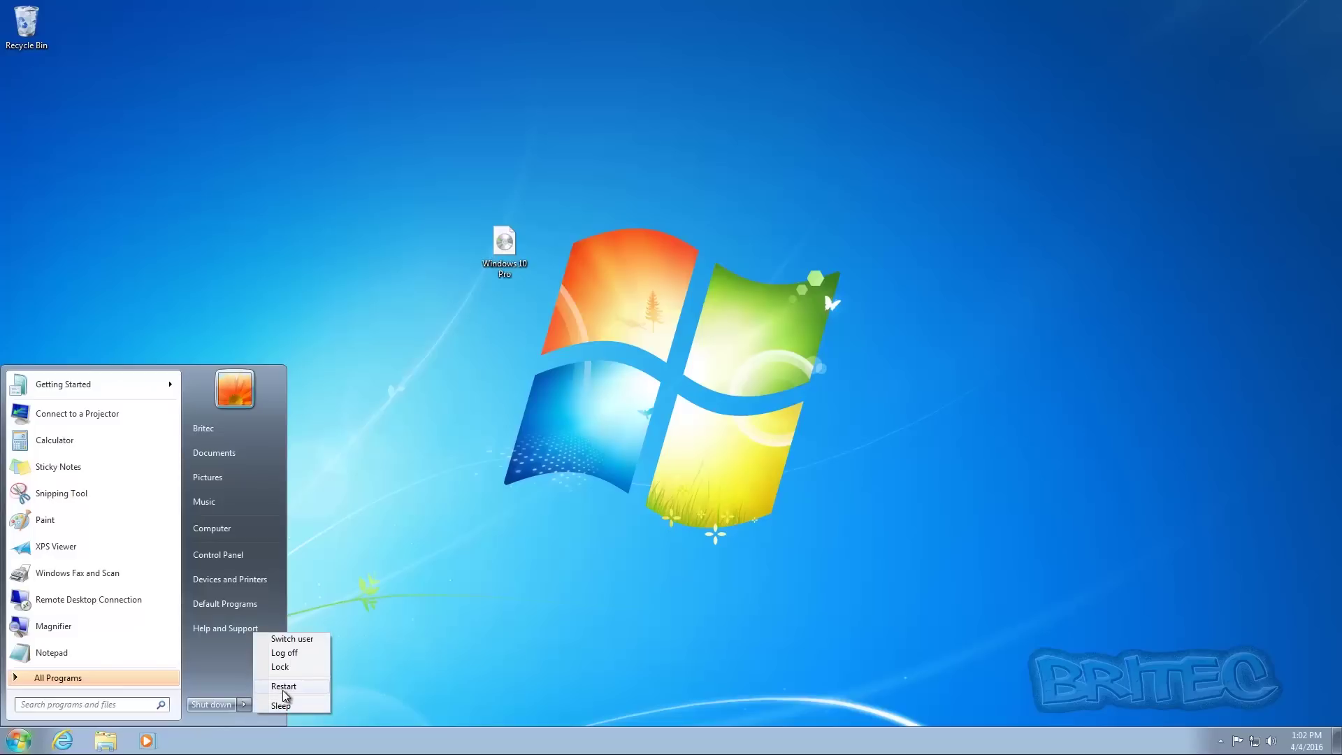
left_click(283, 688)
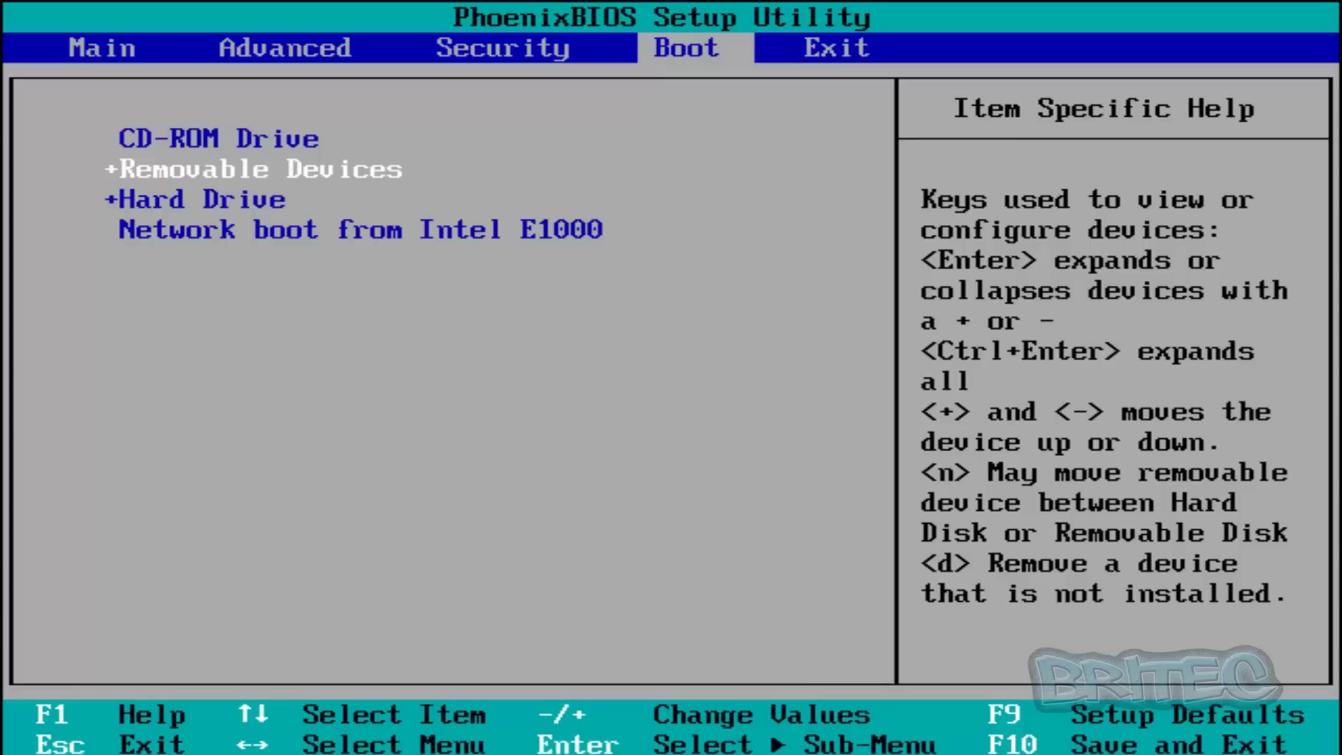
- Confirm CD-ROM Drive stays first in the BIOS boot order, then save with F10 and exit
key("Left")
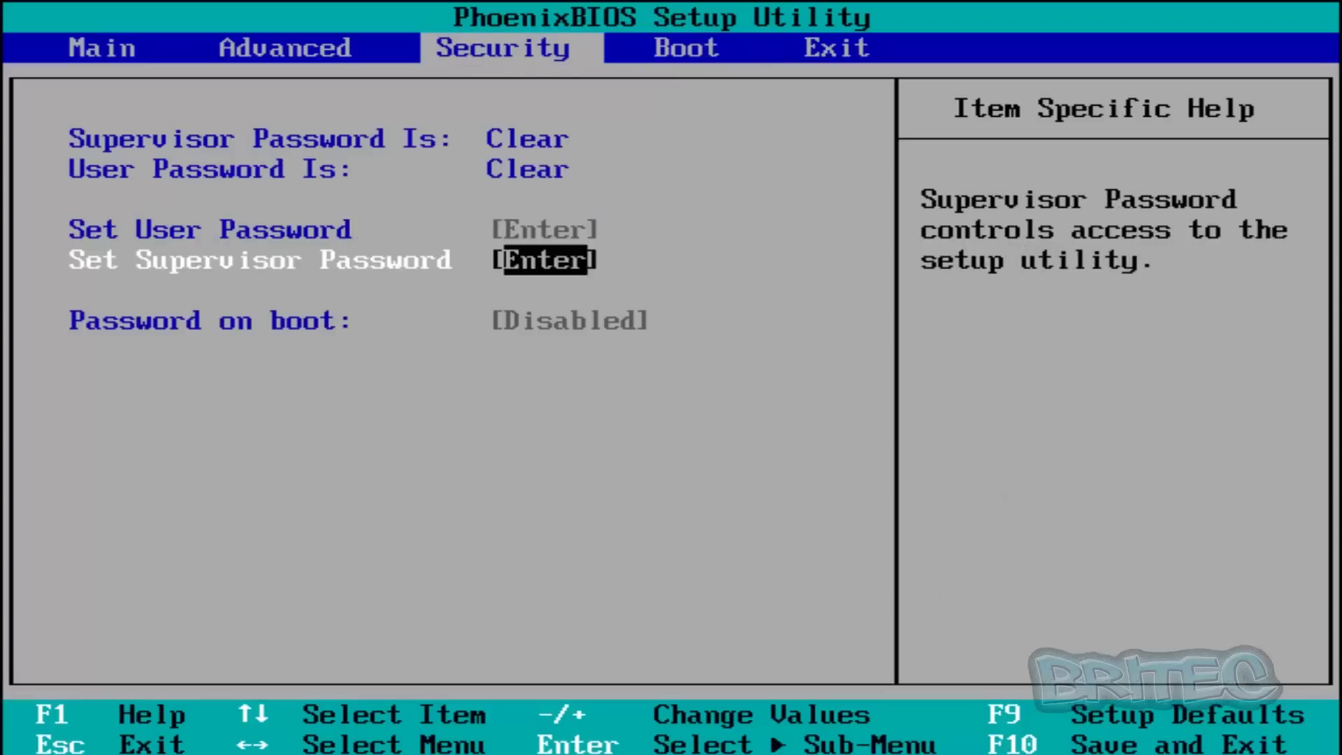
key("Right")
key("Left")
key("Left")
key("Left")
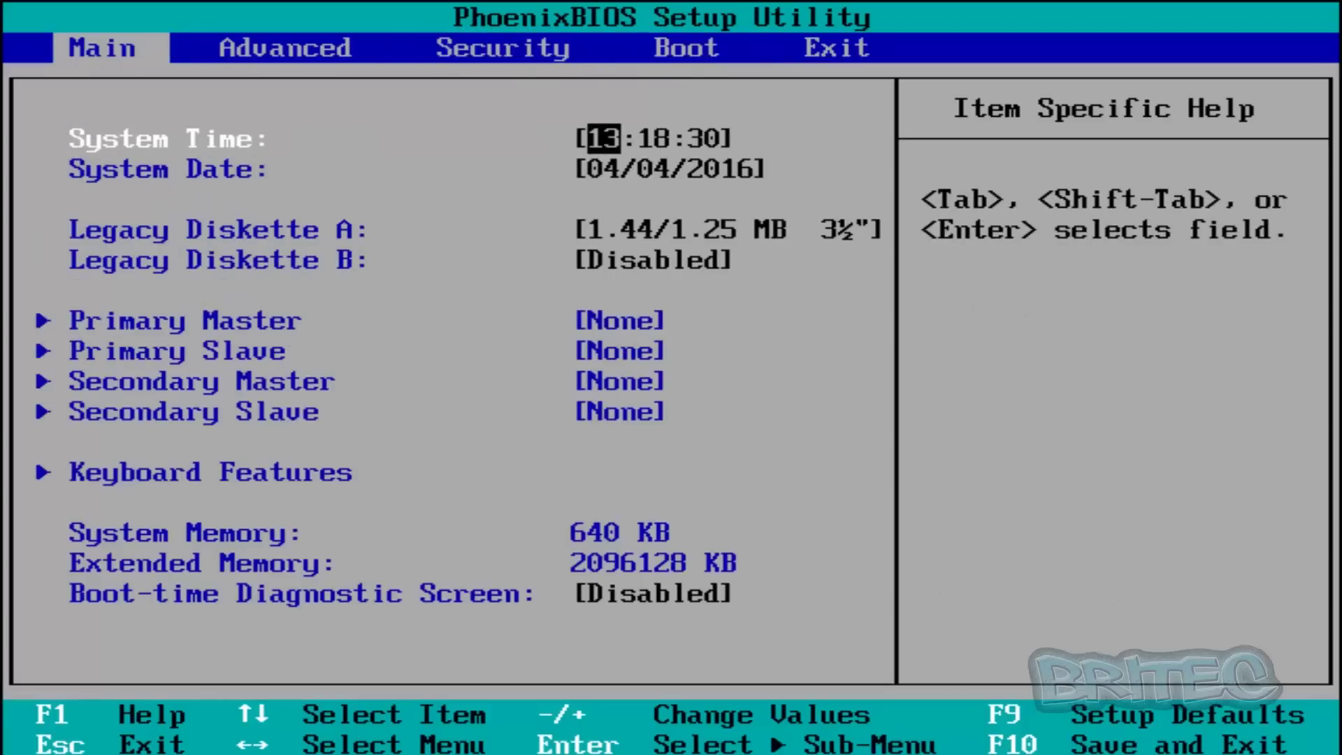
key("Right")
key("Right")
key("Right")
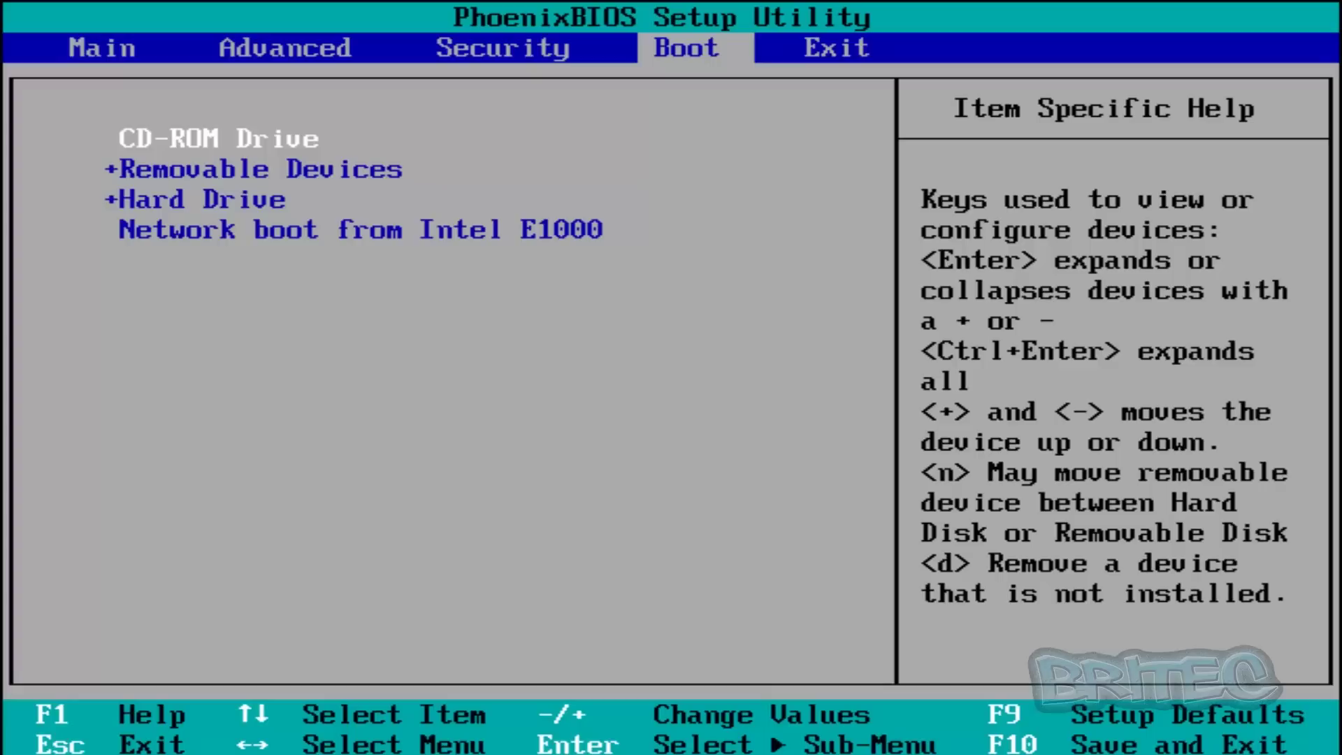
key("Left")
key("Right")
key("Down")
key("Down")
key("Down")
key("Up")
key("Up")
key("Up")
key("Down")
key("Down")
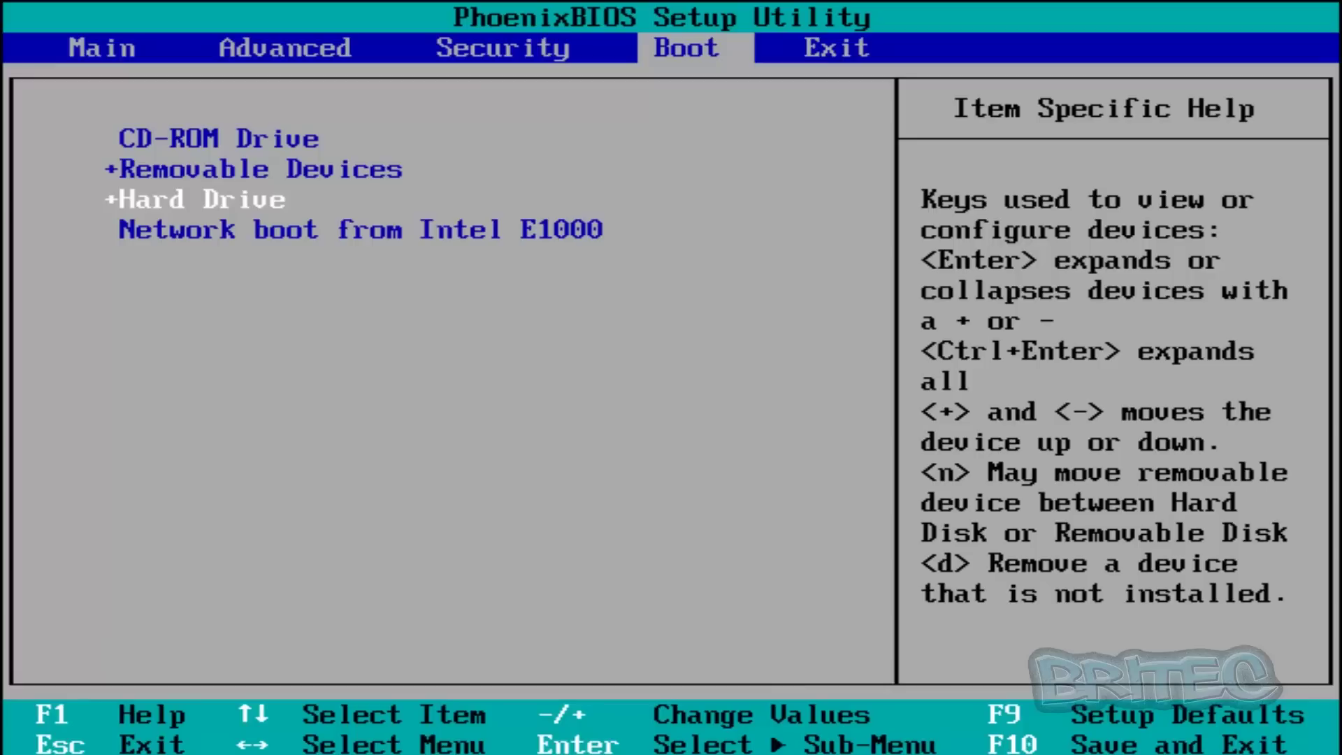
key("Up")
key("Up")
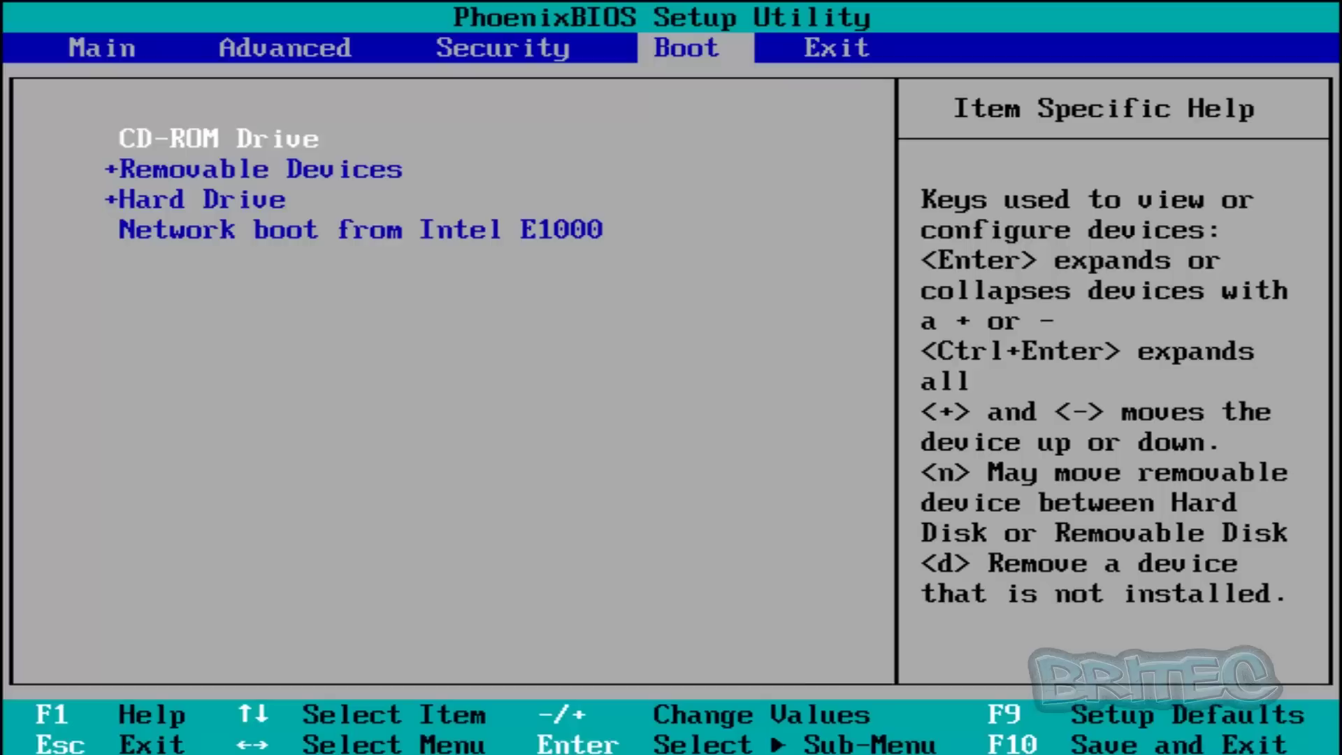
key("F10")
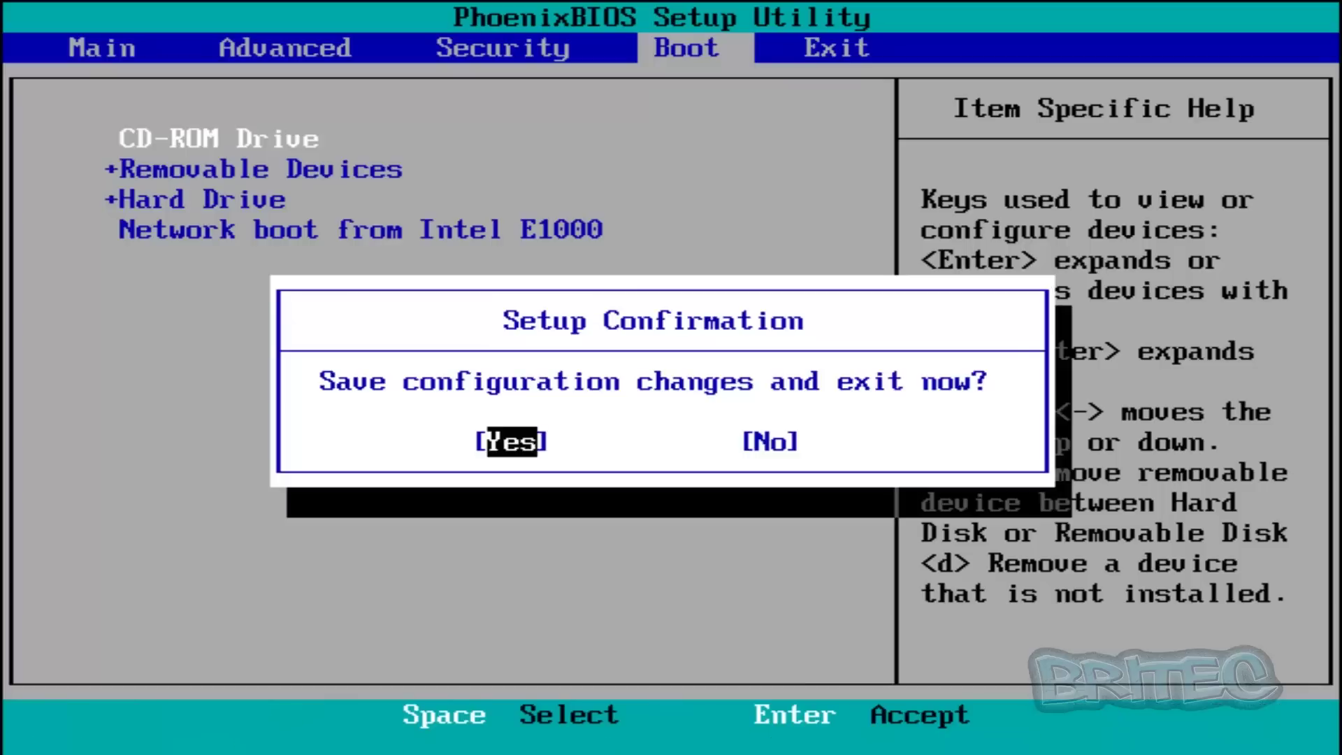
key("Return")
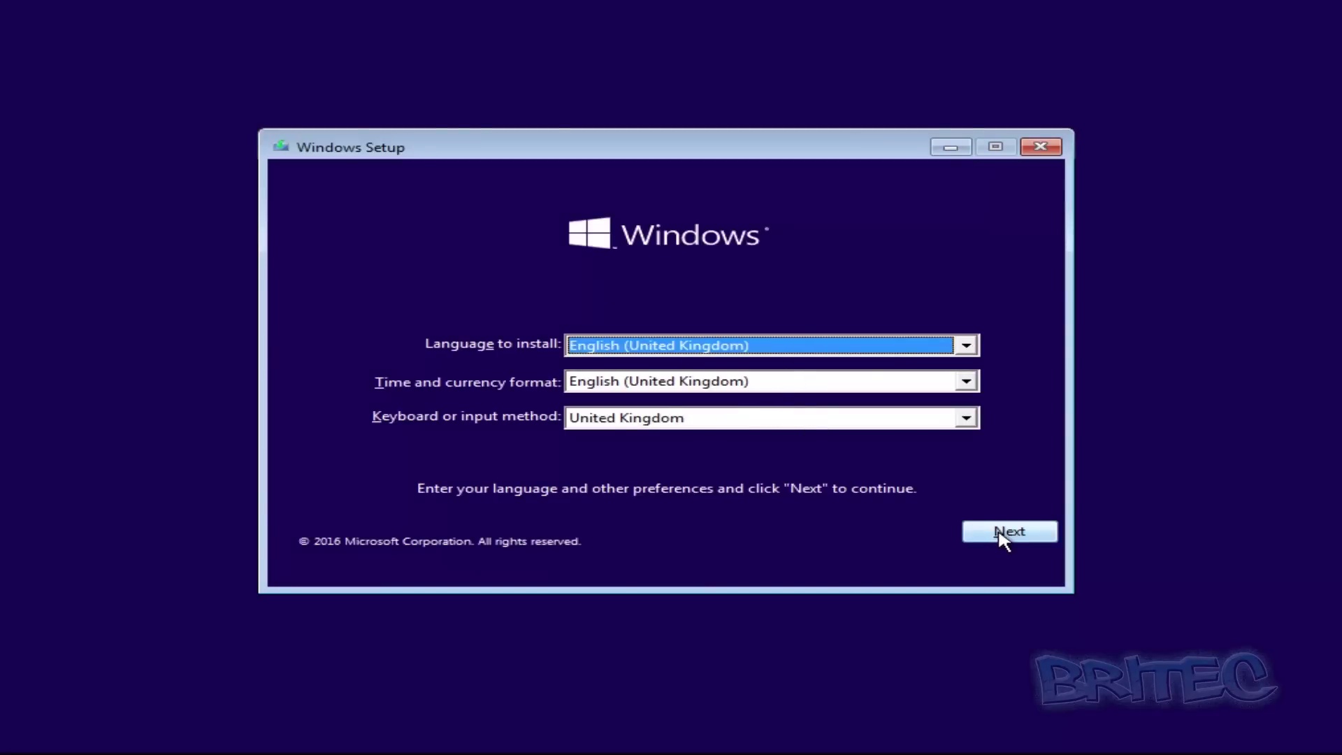
- Continue with English (United Kingdom), choose 'I don't have a product key', and pick Windows 10 Pro x64
left_click(1031, 533)
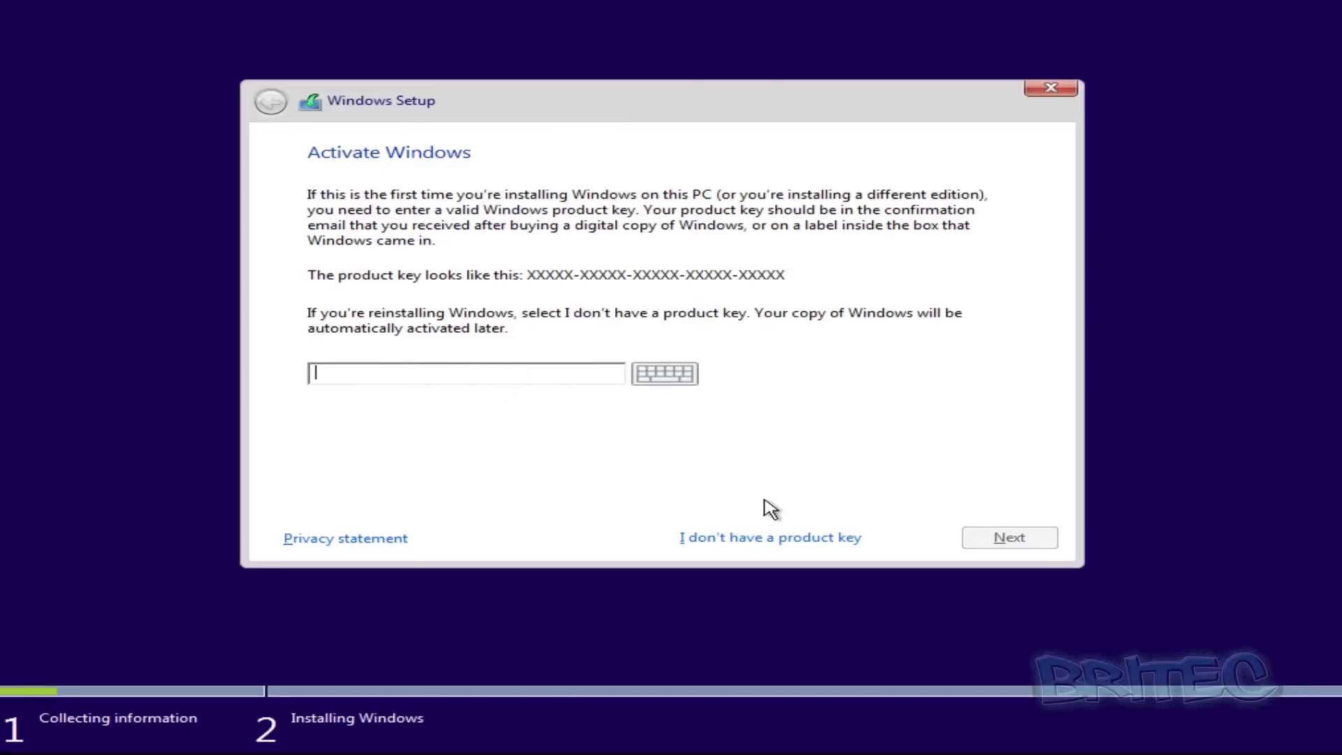
left_click(774, 537)
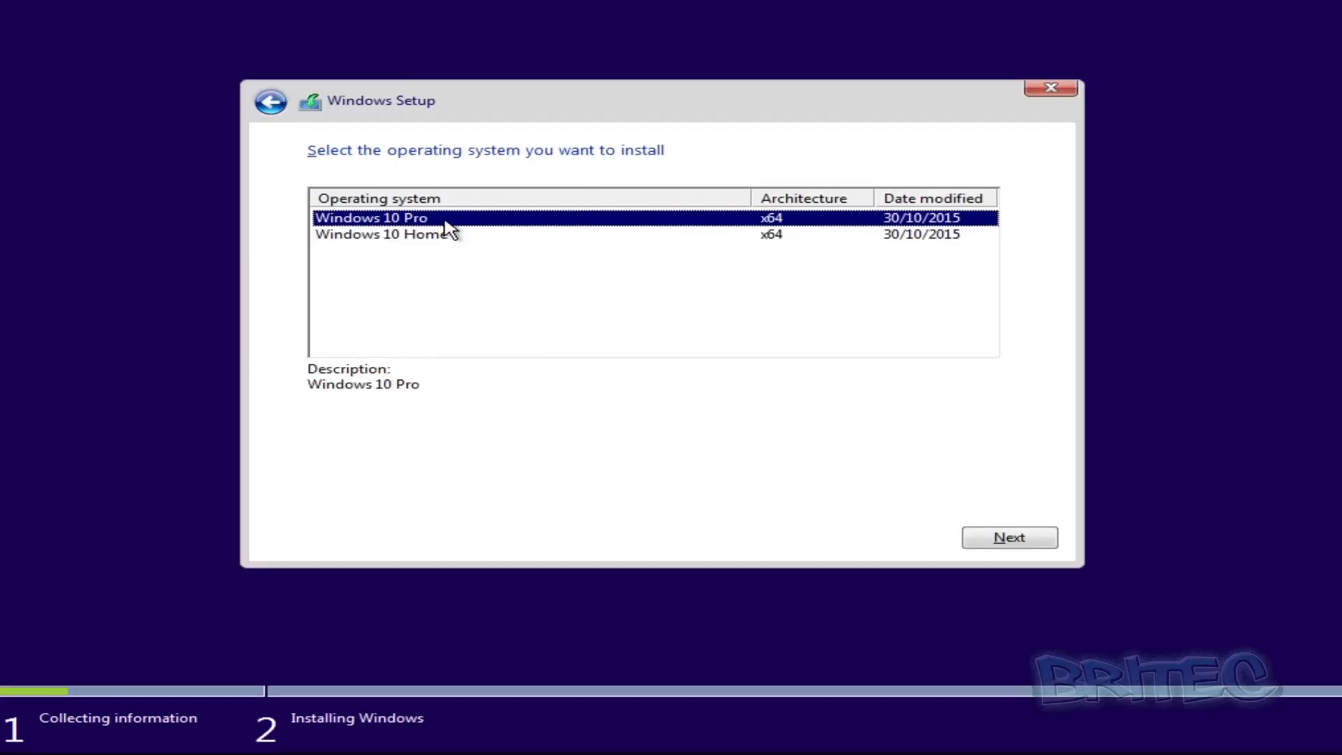
left_click(1023, 539)
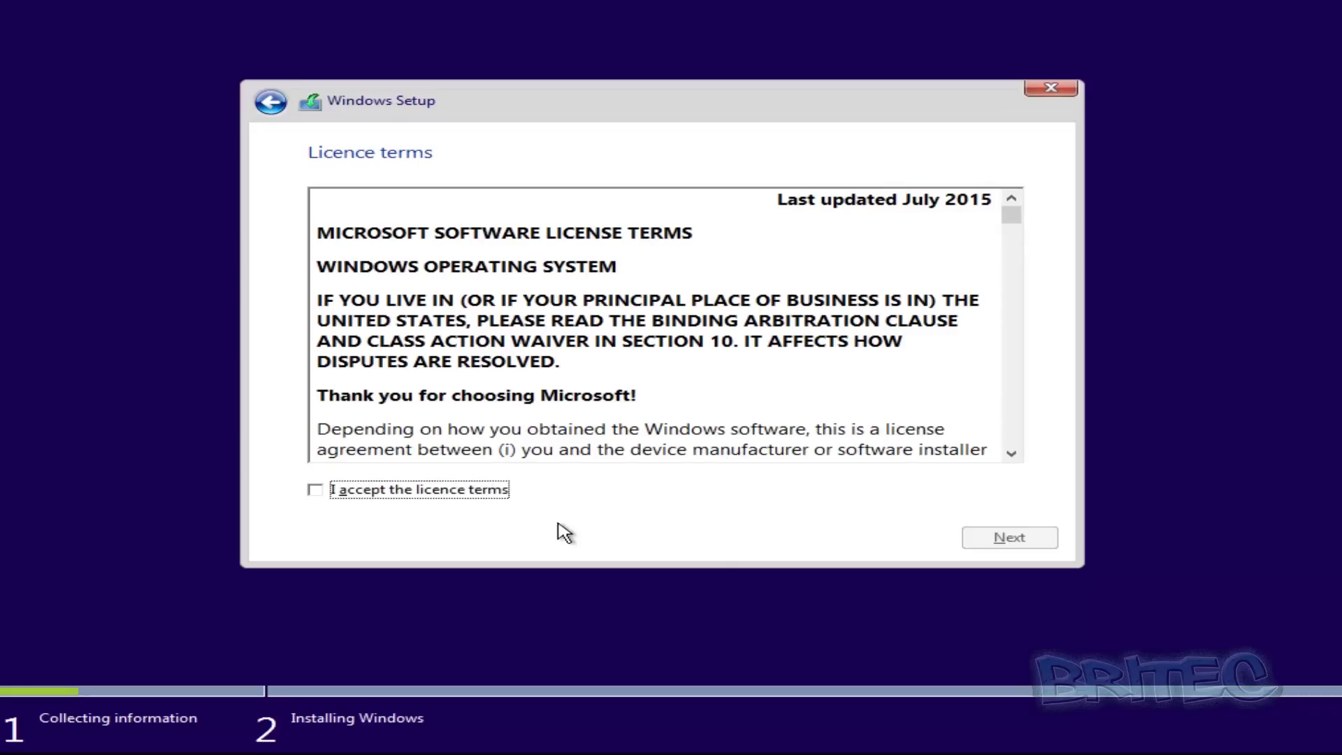
- Accept the licence terms and run a Custom install onto Drive 0 Partition 2: Windows 10
left_click(315, 494)
left_click(1010, 538)
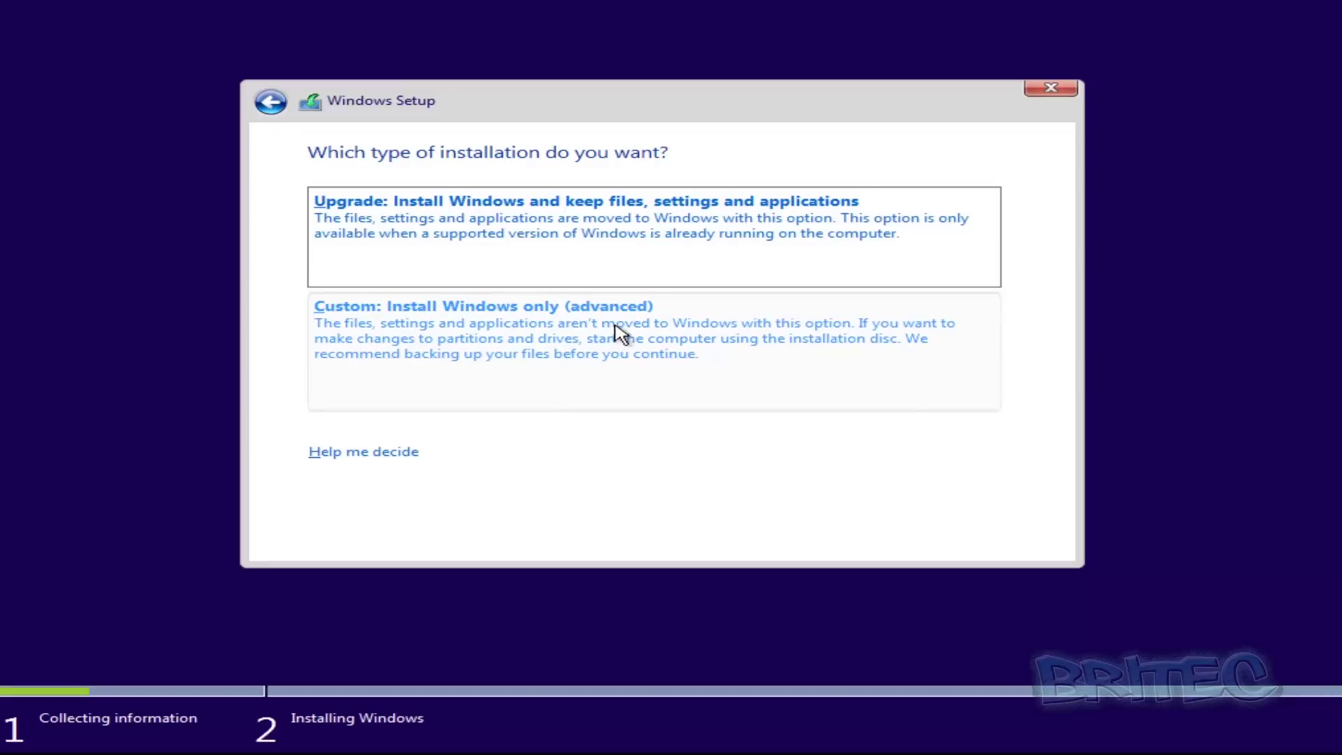
left_click(600, 346)
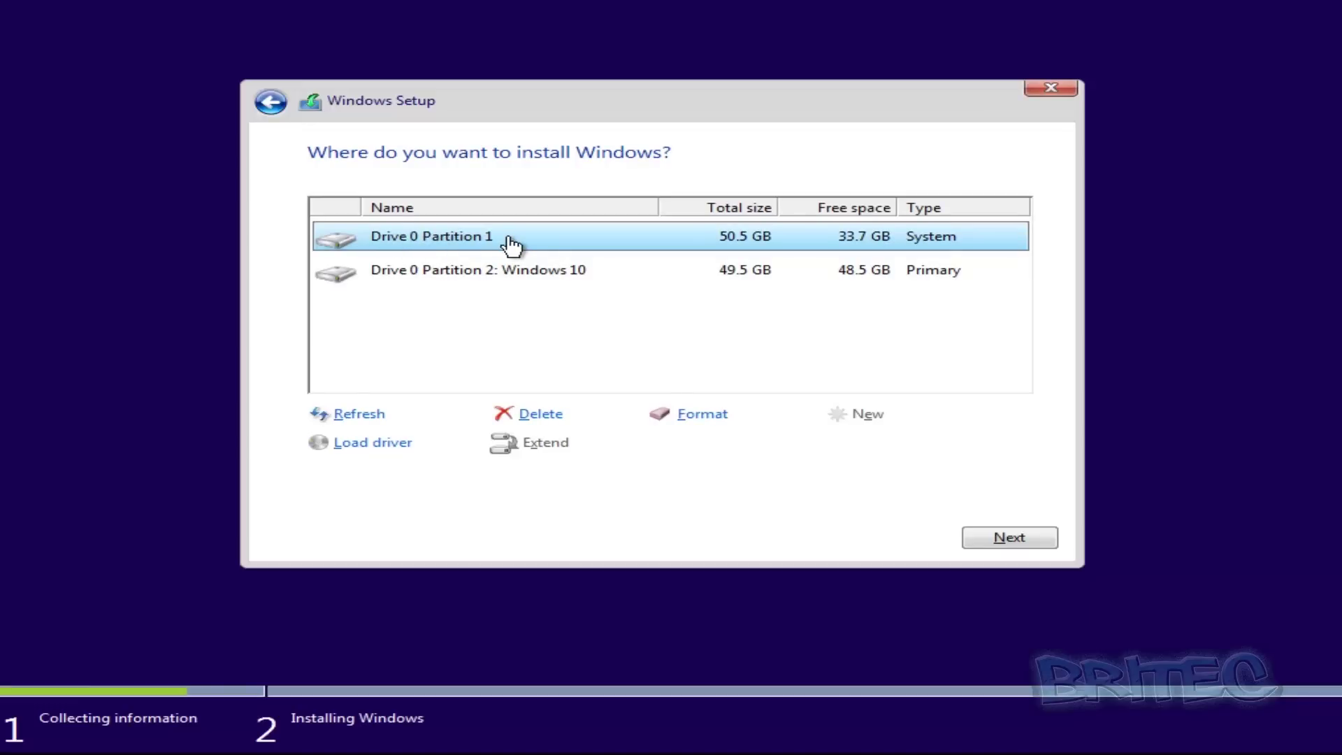
left_click(451, 279)
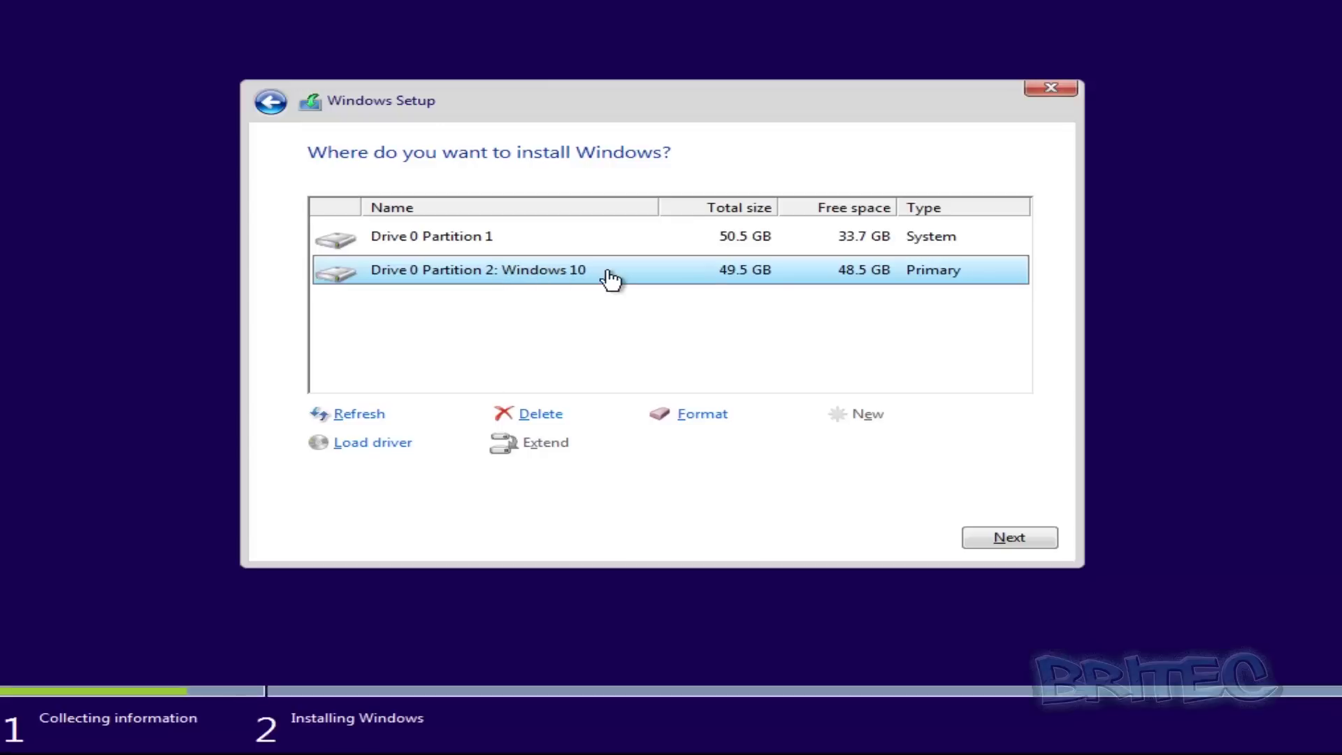
left_click(986, 536)
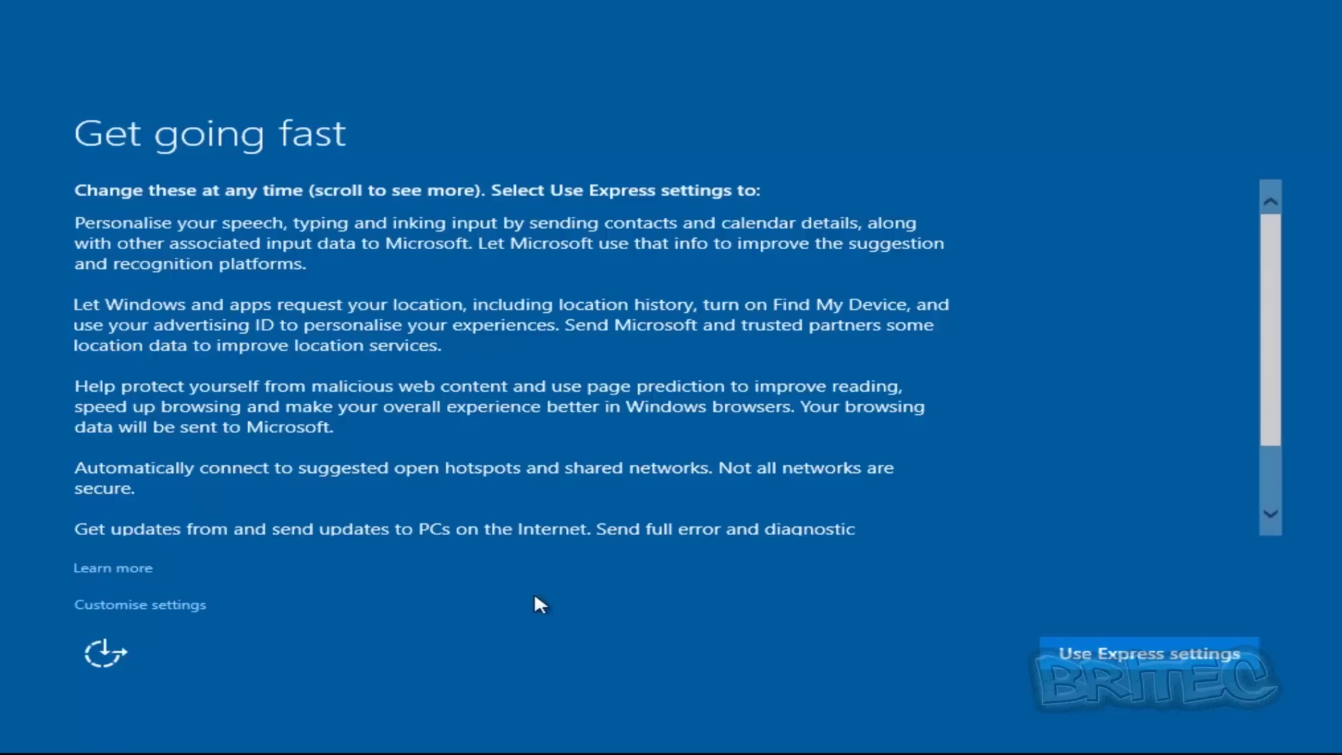
- Turn off speech/inking personalisation, typing data, advertising ID, Skype contacts, and location
left_click(136, 606)
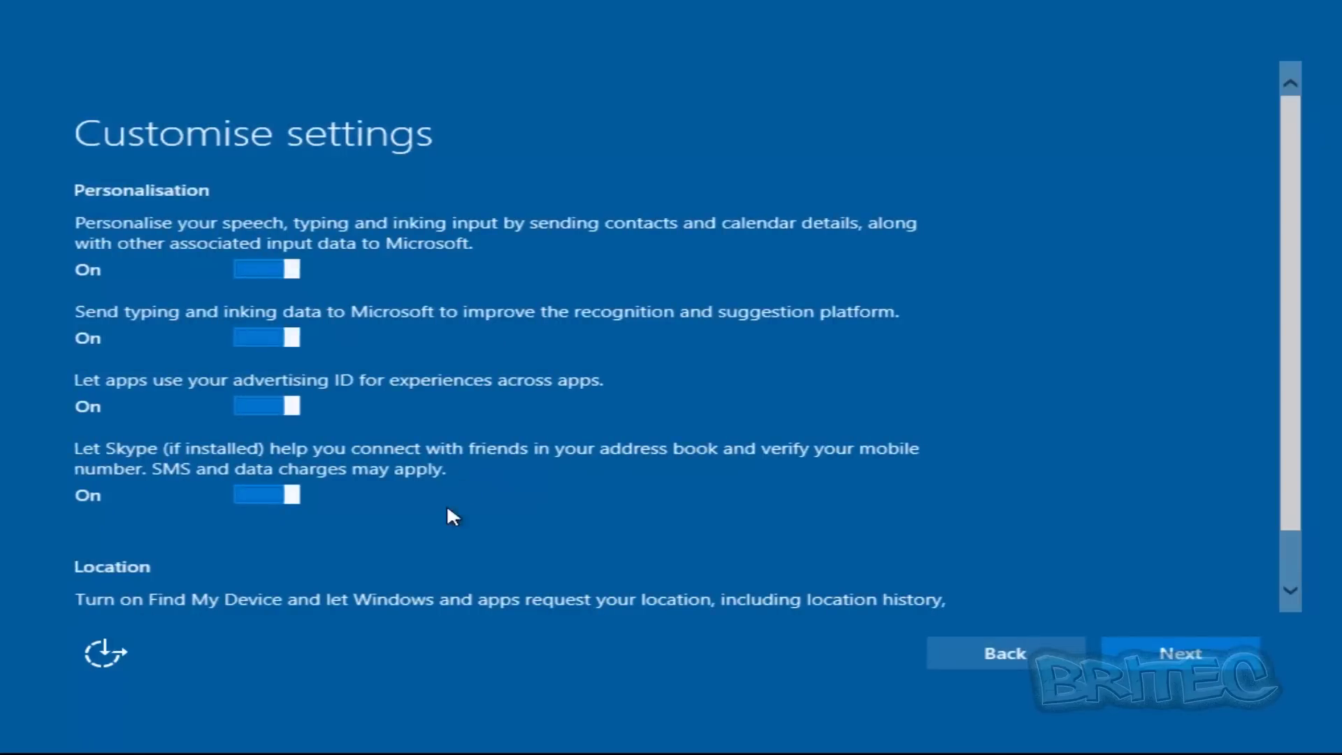
left_click(238, 275)
left_click(245, 340)
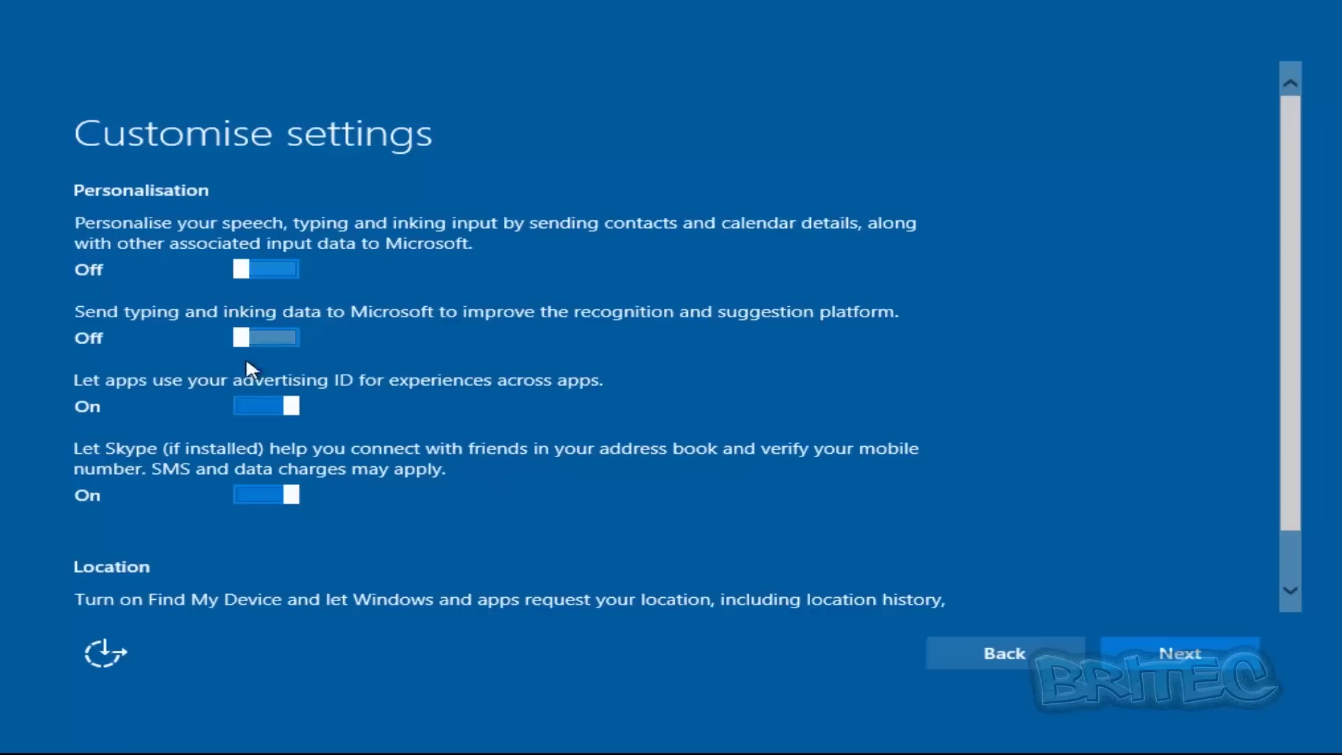
left_click(250, 406)
left_click(253, 495)
scroll(334, 508, "down", 2)
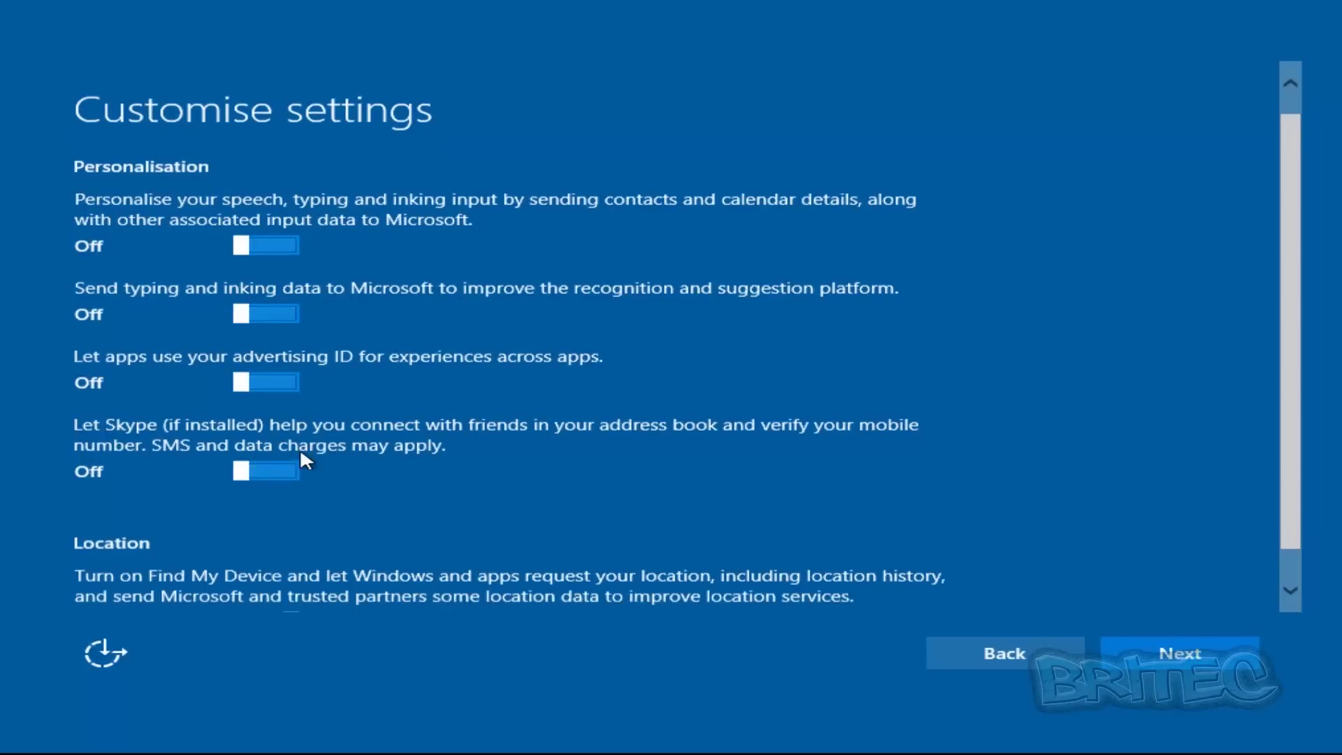
left_click(245, 587)
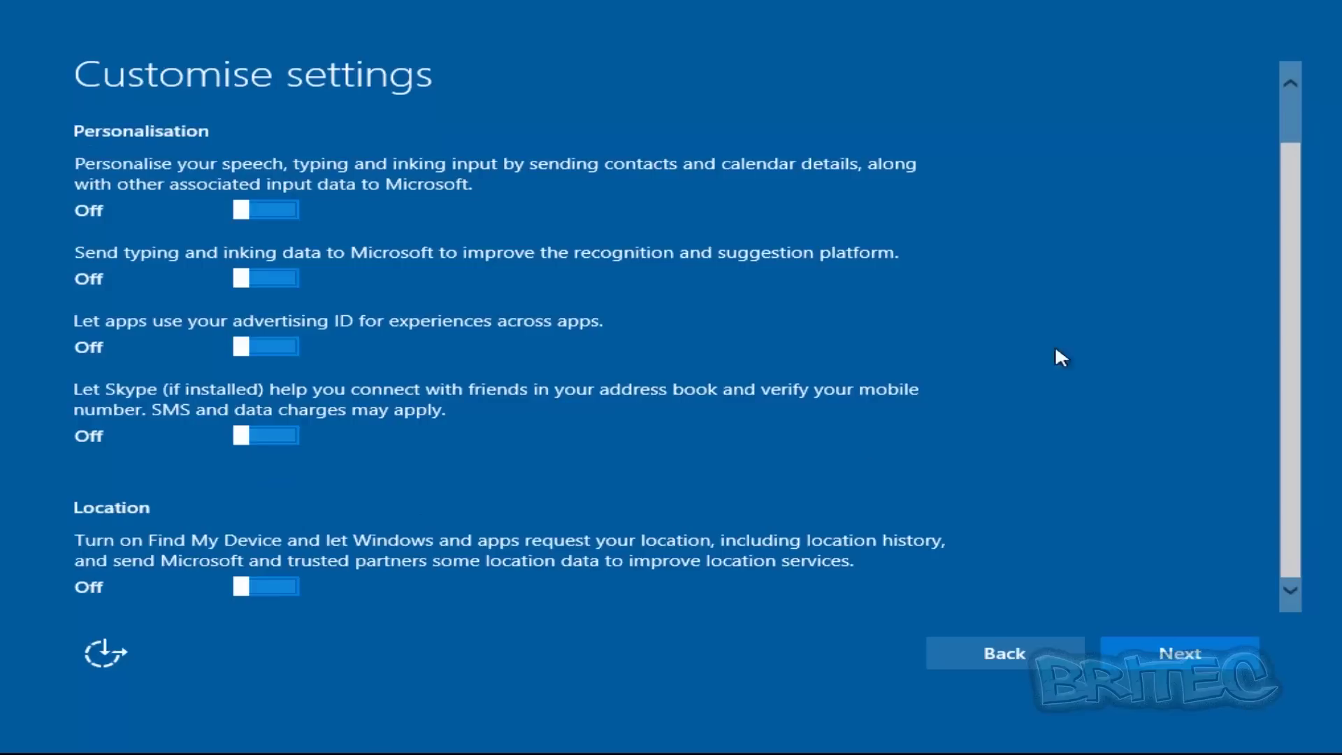
left_click(1173, 651)
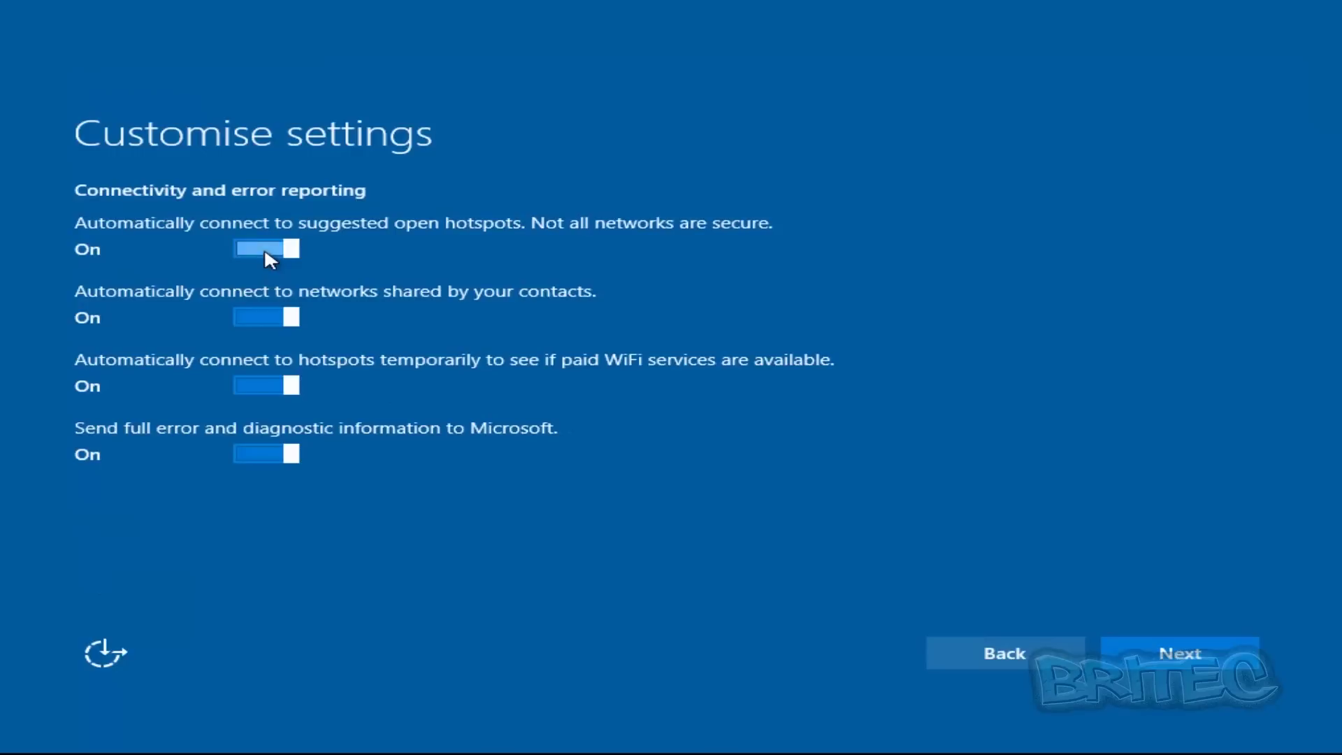
- Turn off hotspot auto-connect, contact-shared networks, paid Wi-Fi, and full error reporting
left_click(266, 250)
left_click(242, 316)
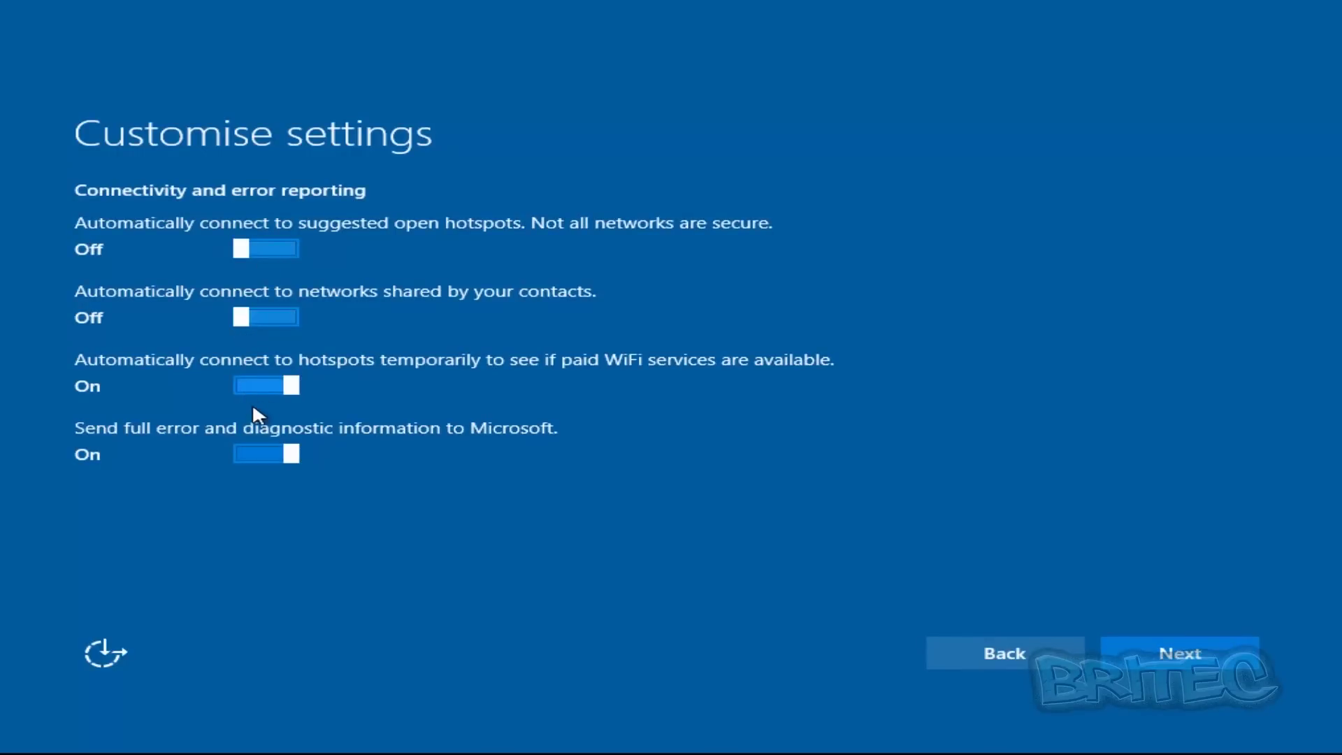
left_click(259, 385)
left_click(253, 454)
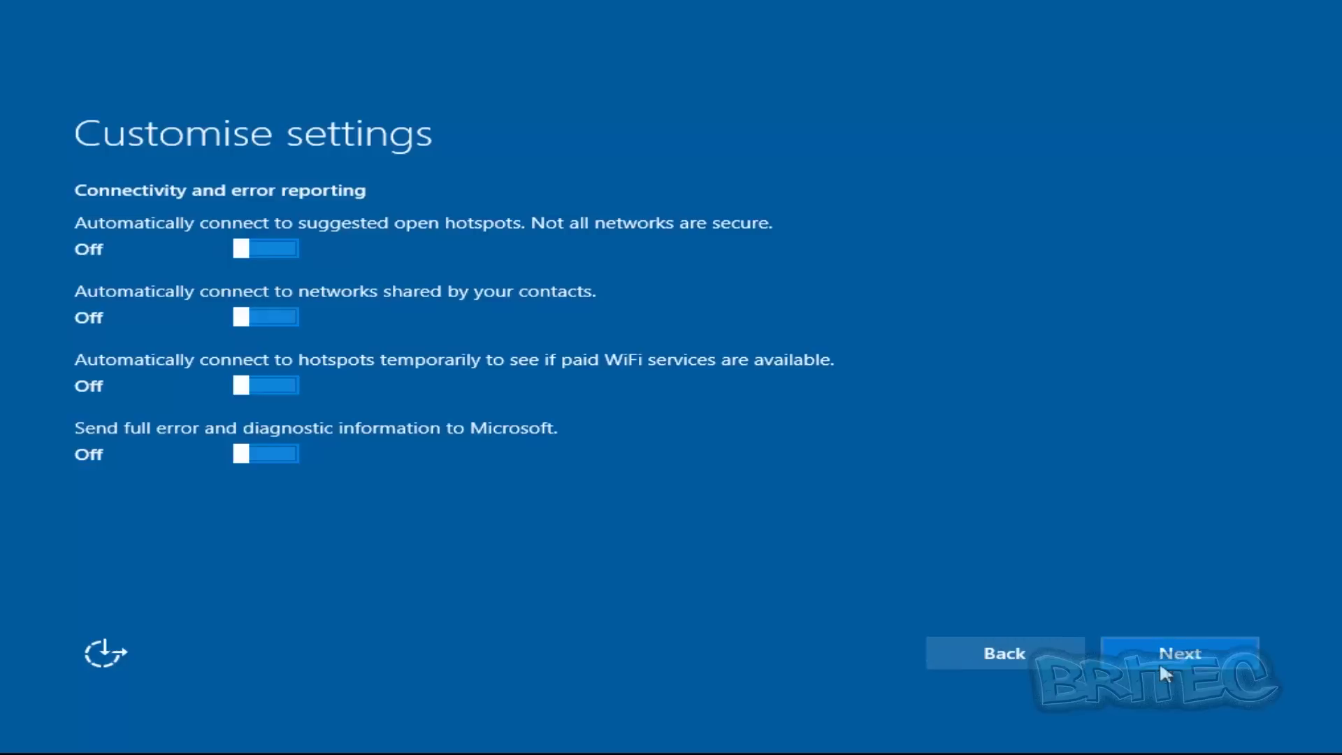
left_click(1183, 657)
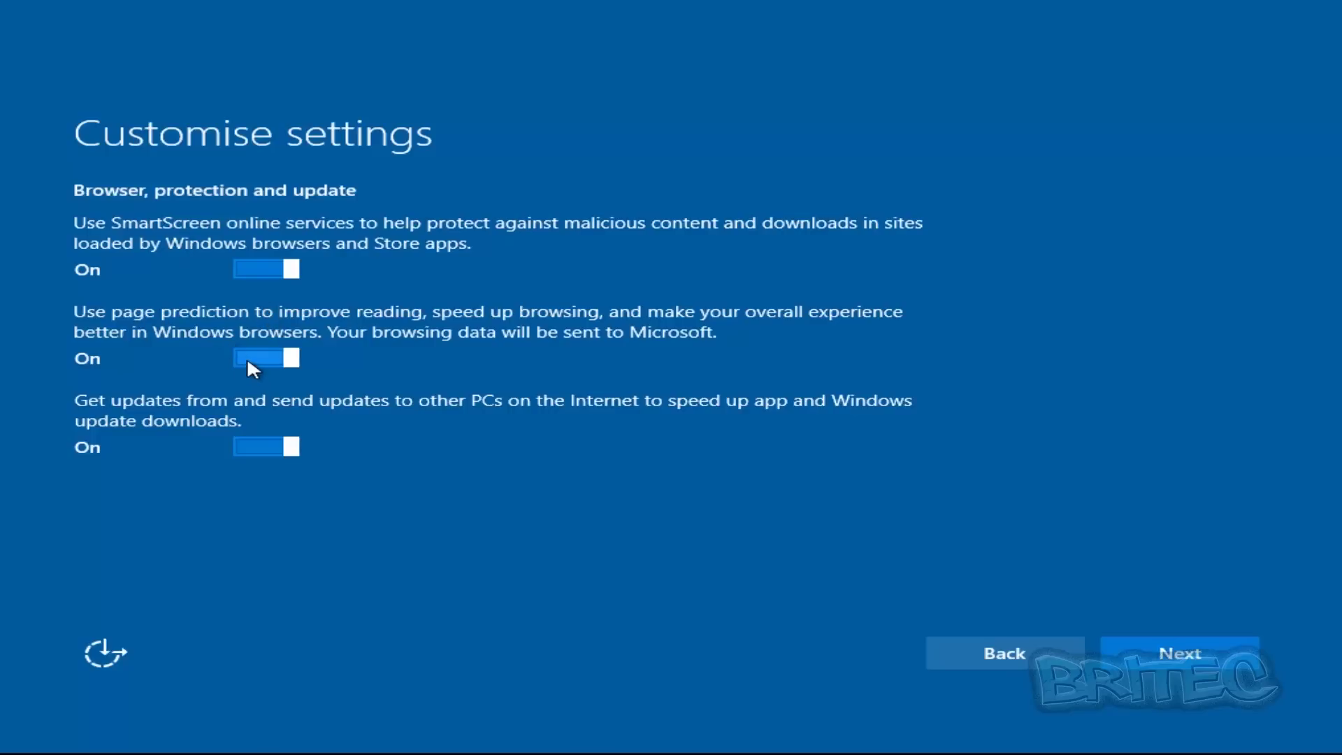
- Turn off browser page prediction and update sharing with other PCs, leaving SmartScreen on
left_click(271, 355)
left_click(250, 453)
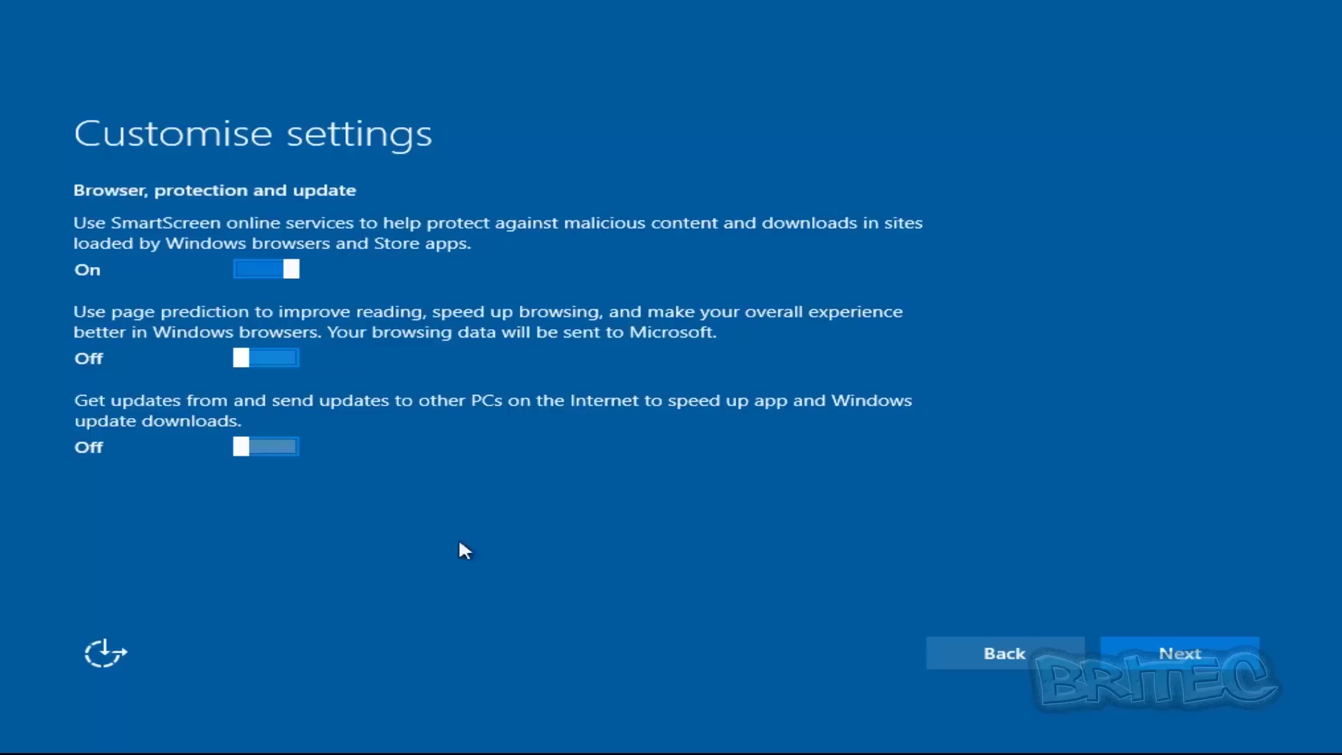
left_click(1186, 640)
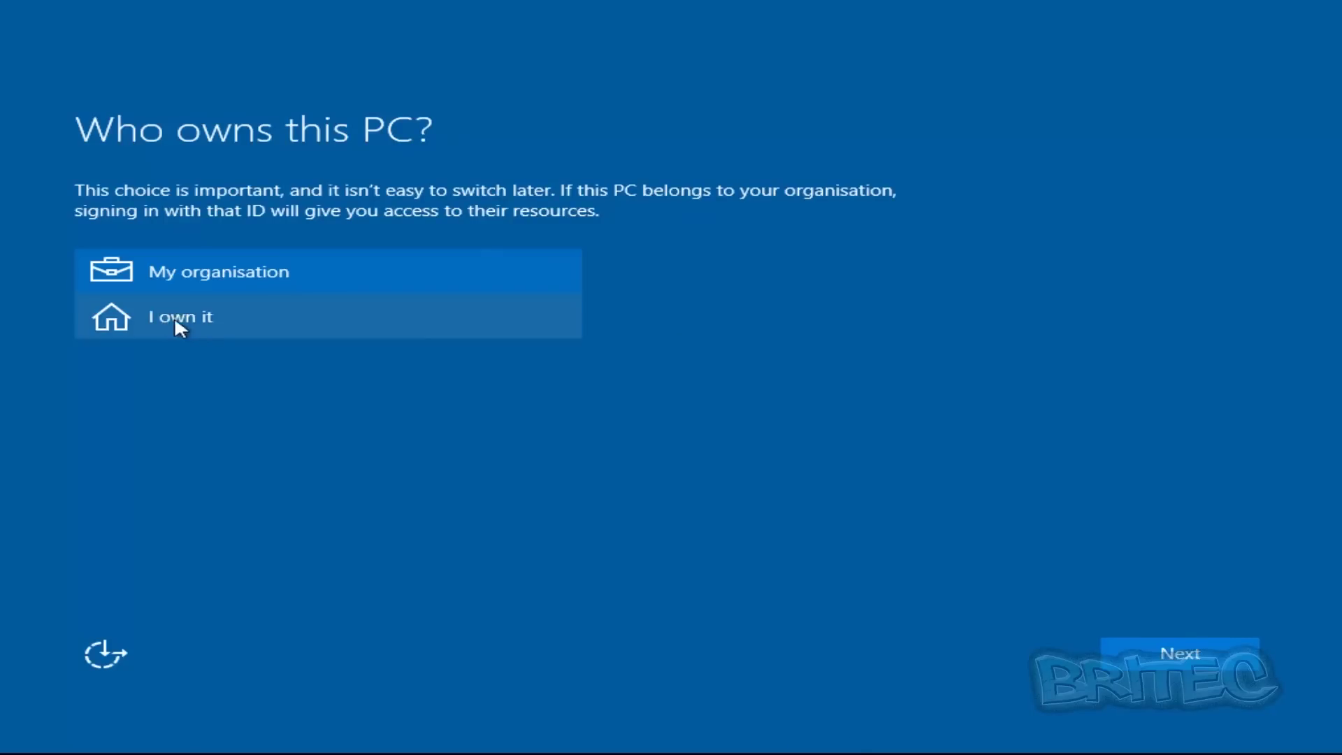
- Choose 'I own it', skip the Microsoft account, and create a local user with a chosen username
left_click(192, 319)
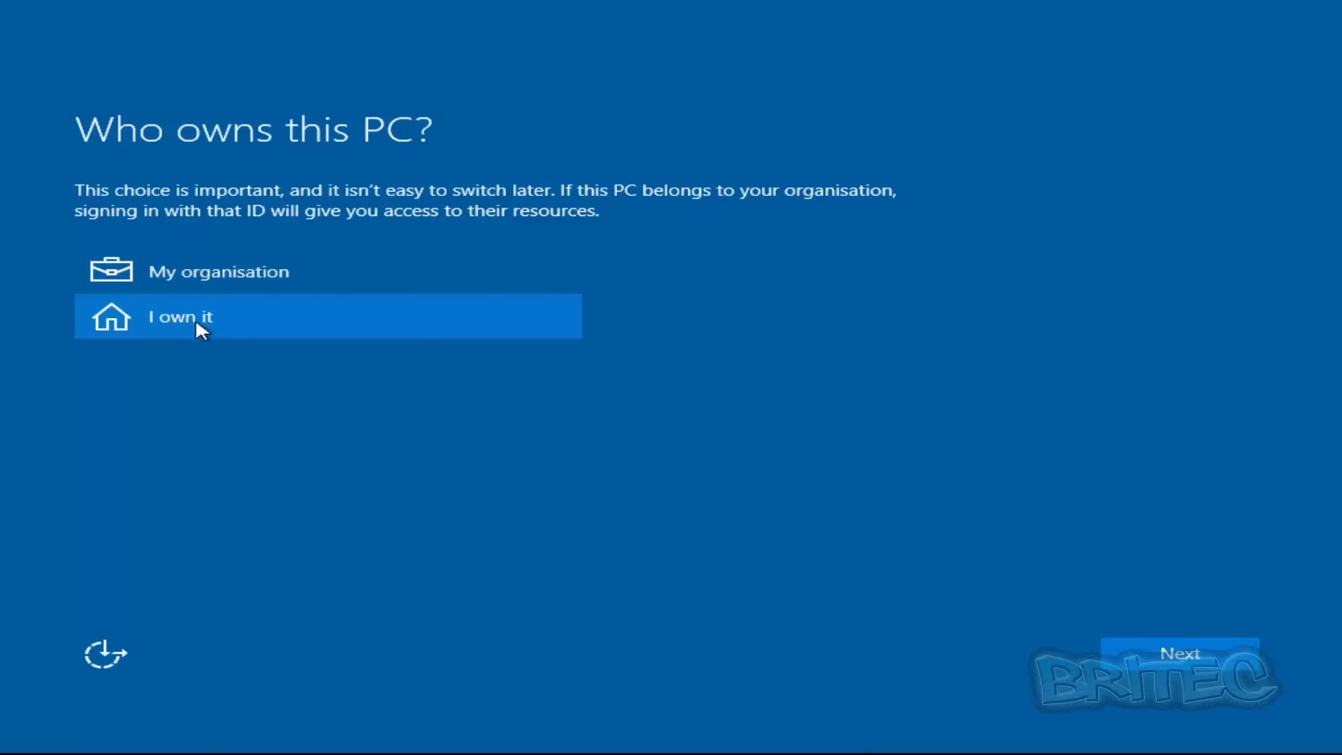
left_click(1195, 661)
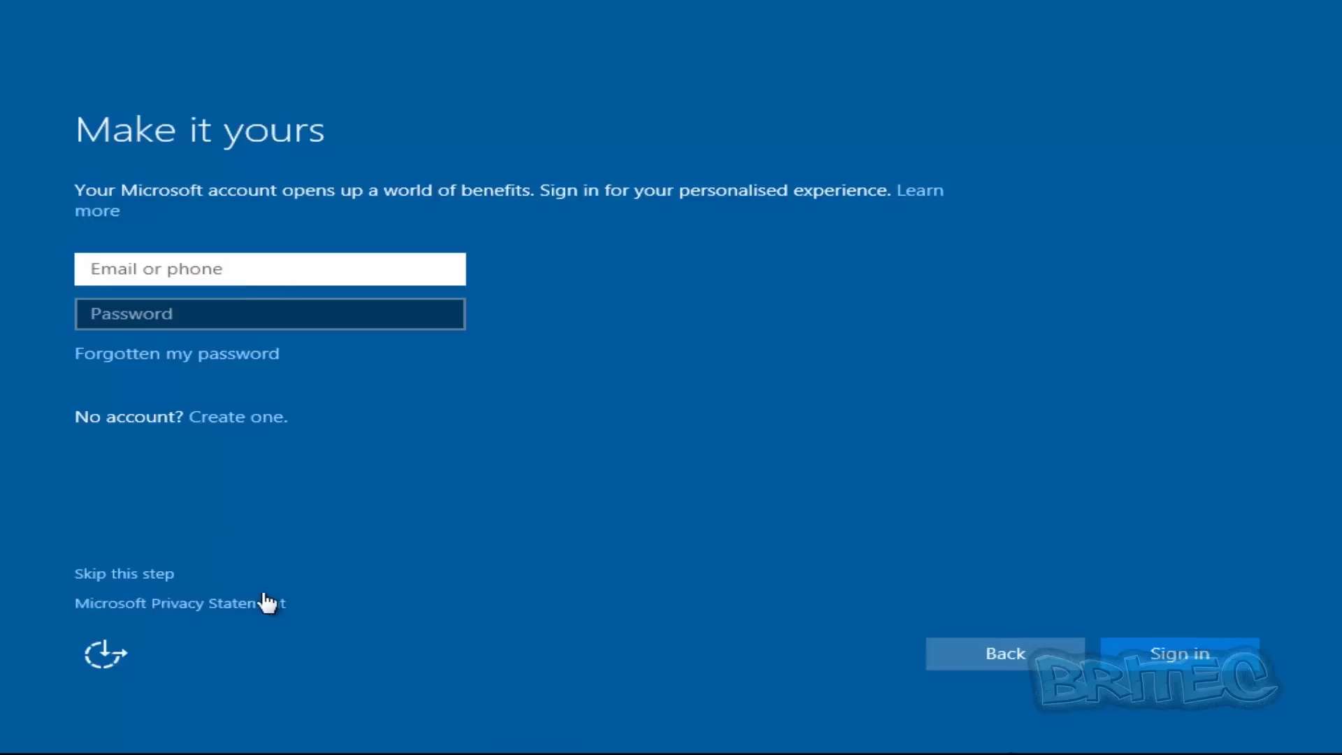
left_click(131, 575)
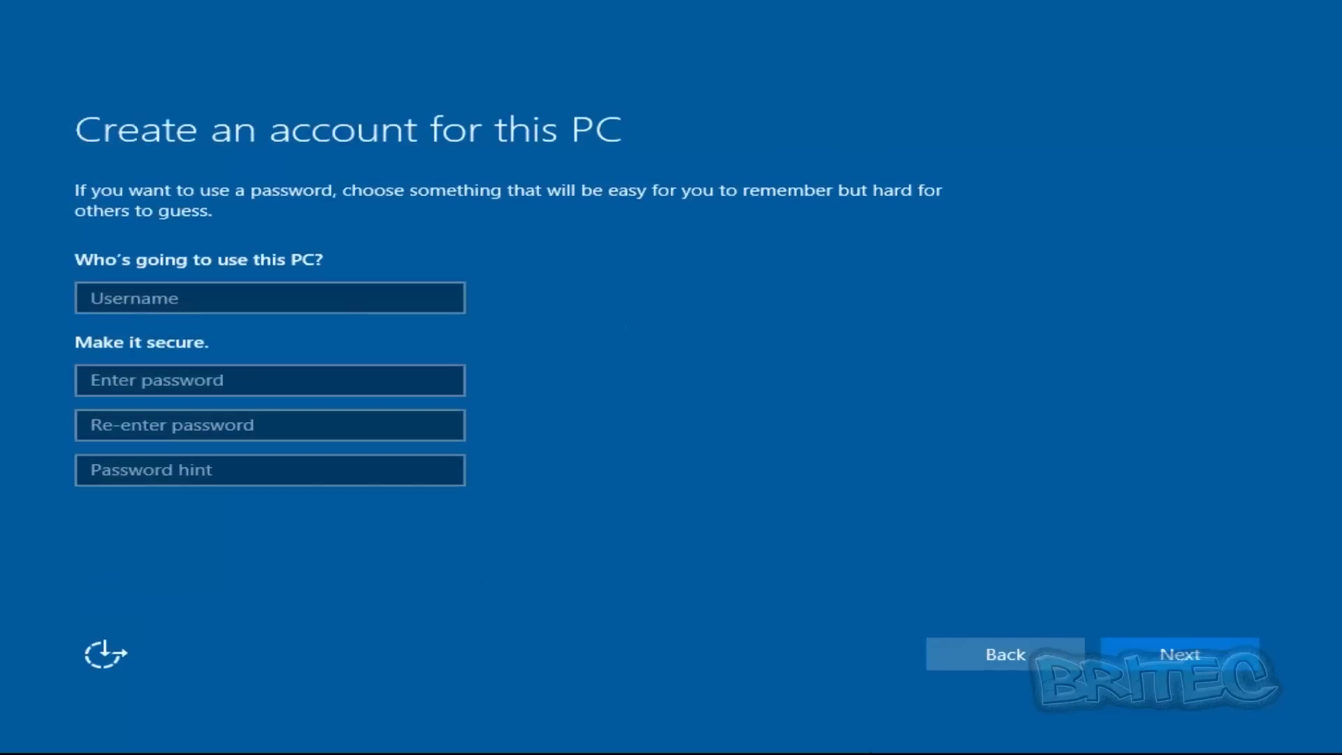
left_click(316, 295)
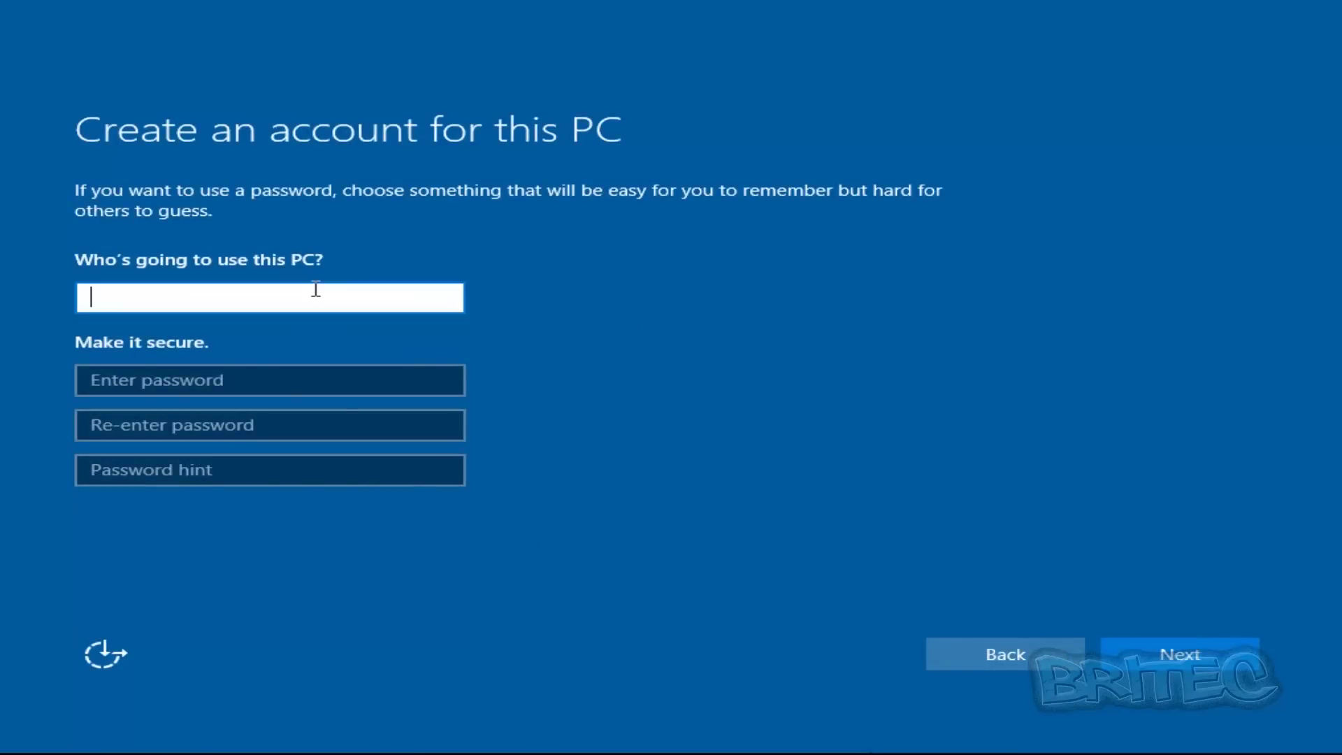
type("Britec")
left_click(1157, 657)
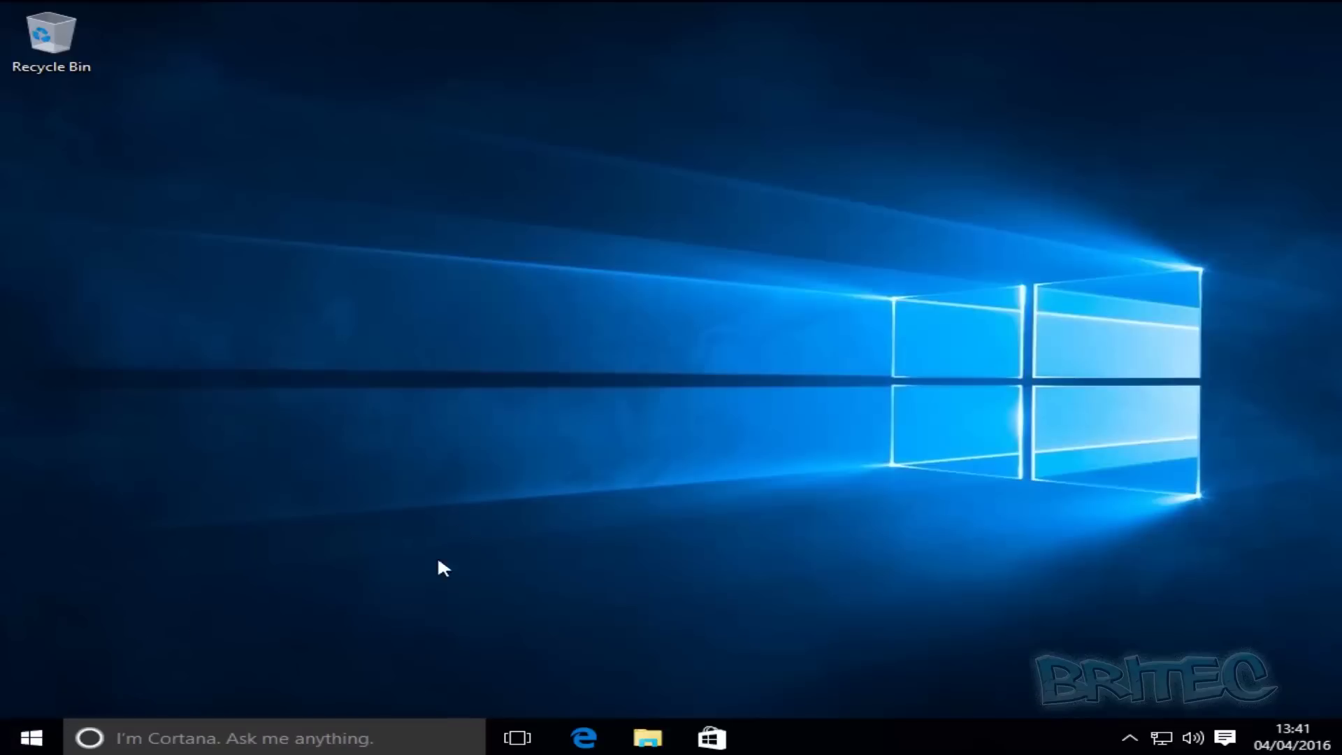
- Restart Windows 10 from the Start menu's Power options
left_click(32, 740)
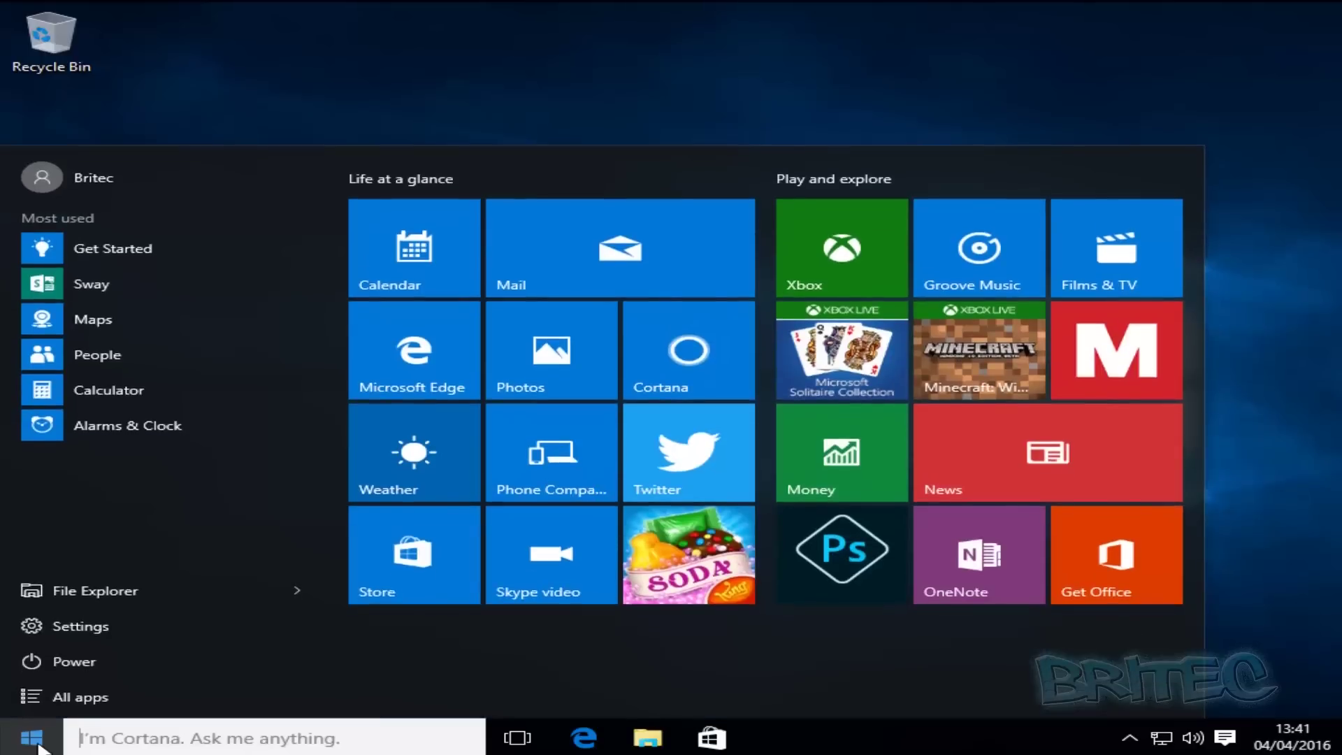
left_click(93, 658)
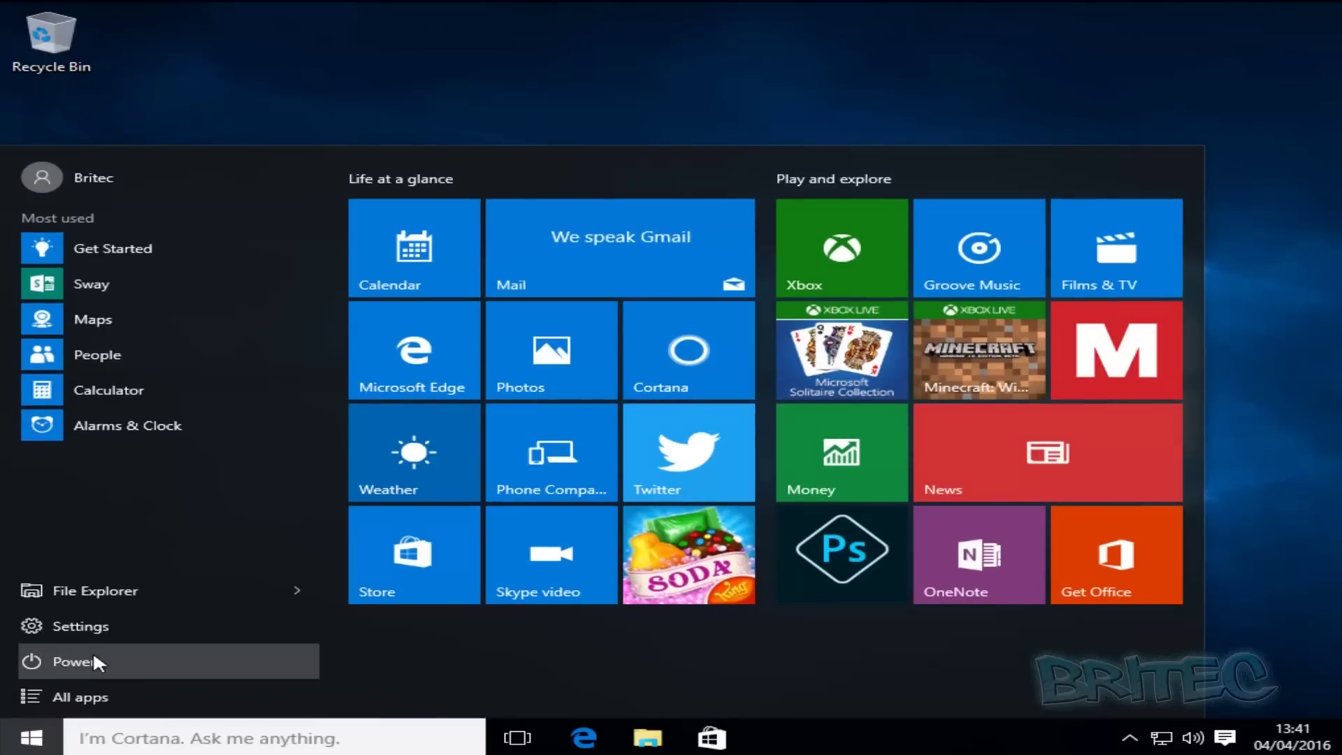
left_click(107, 614)
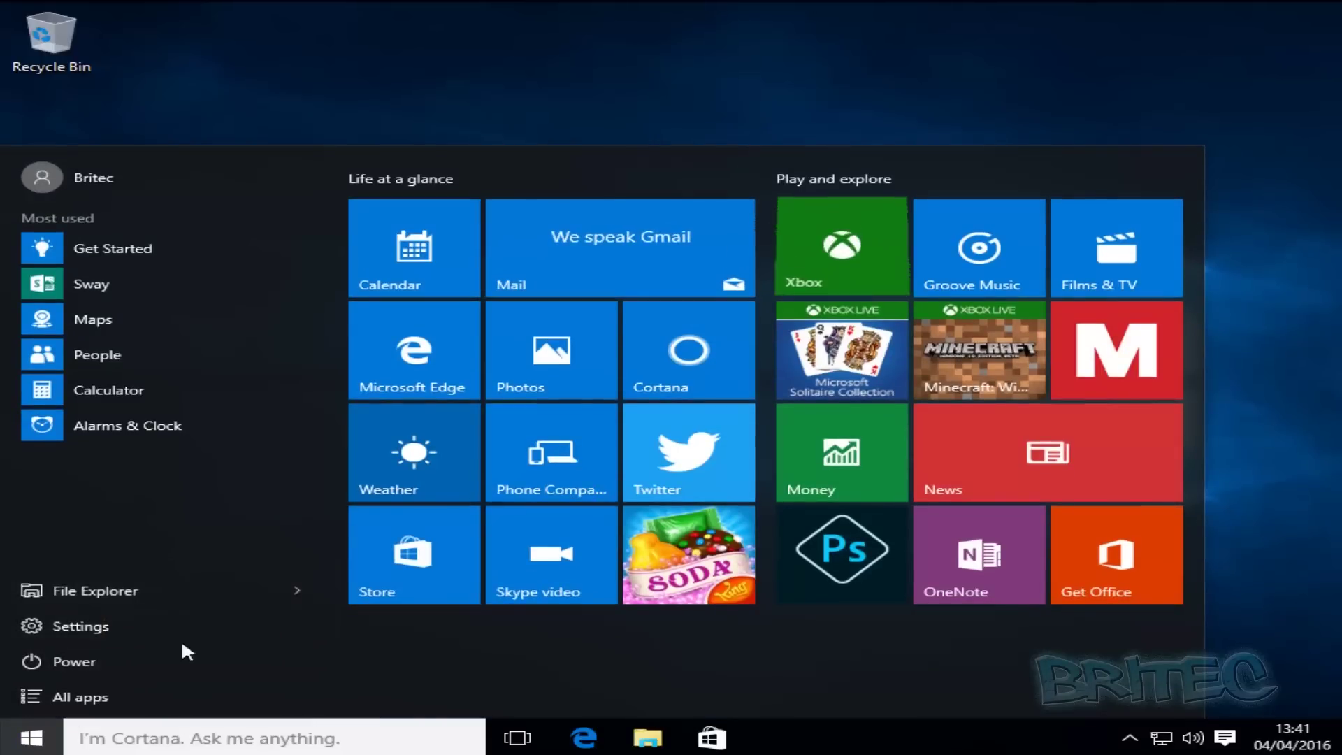